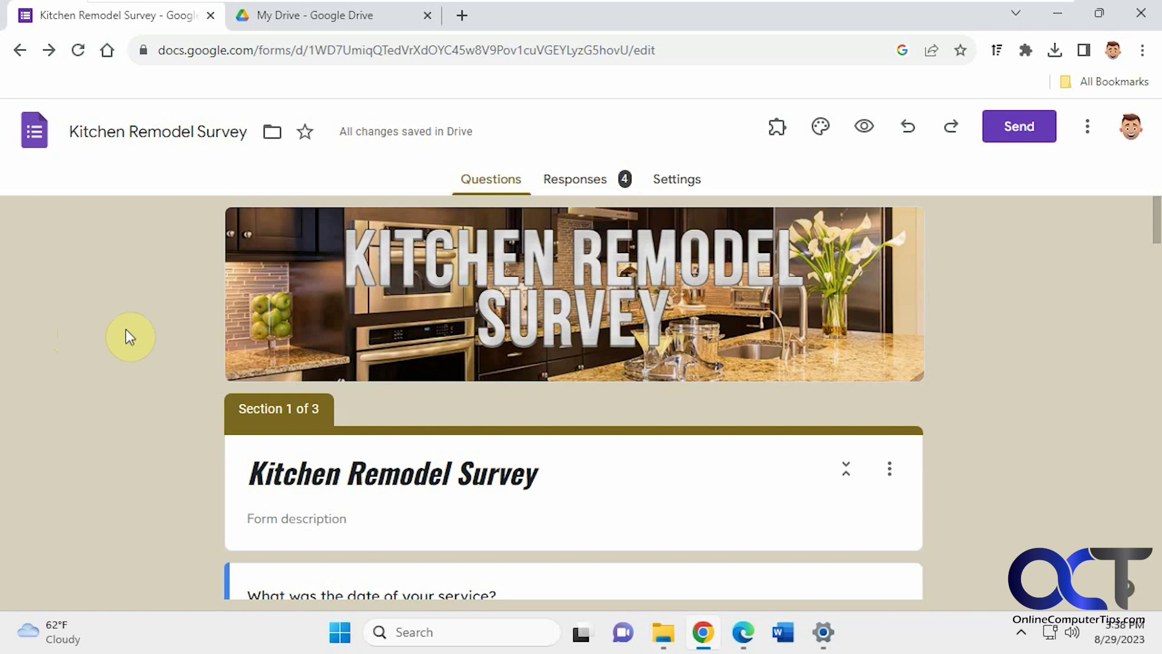
Scroll through the Kitchen Remodel Survey questions, then open the summary of its 4 responses
scroll(705, 370, "down", 5)
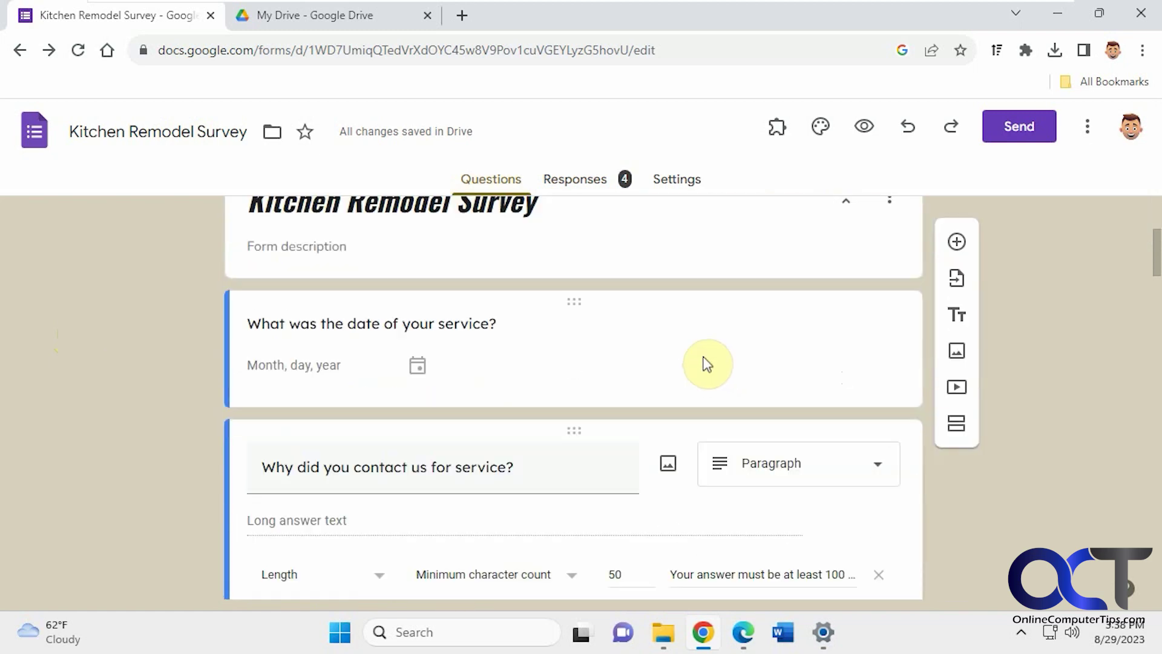
scroll(694, 362, "down", 6)
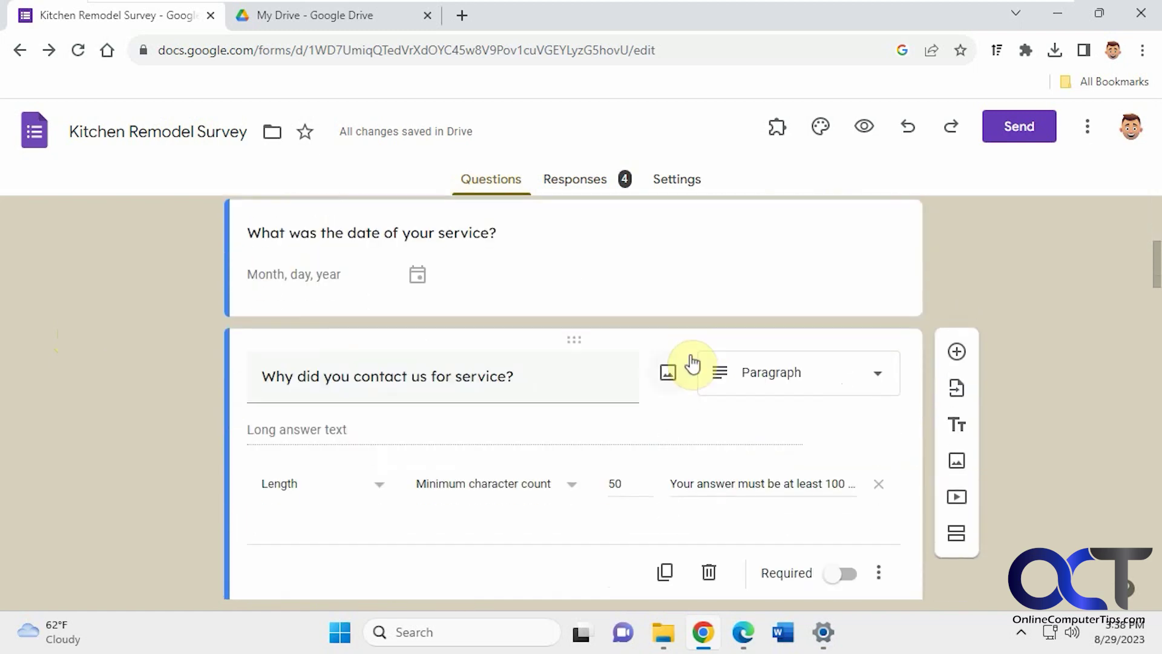
scroll(686, 354, "down", 10)
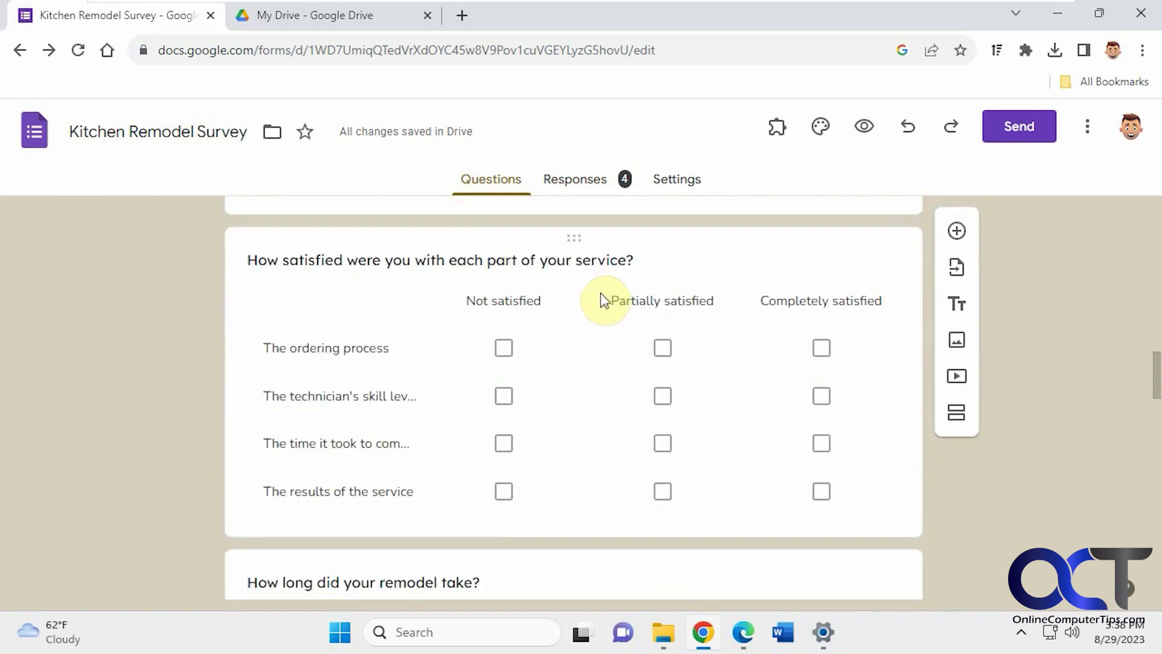
scroll(566, 336, "down", 8)
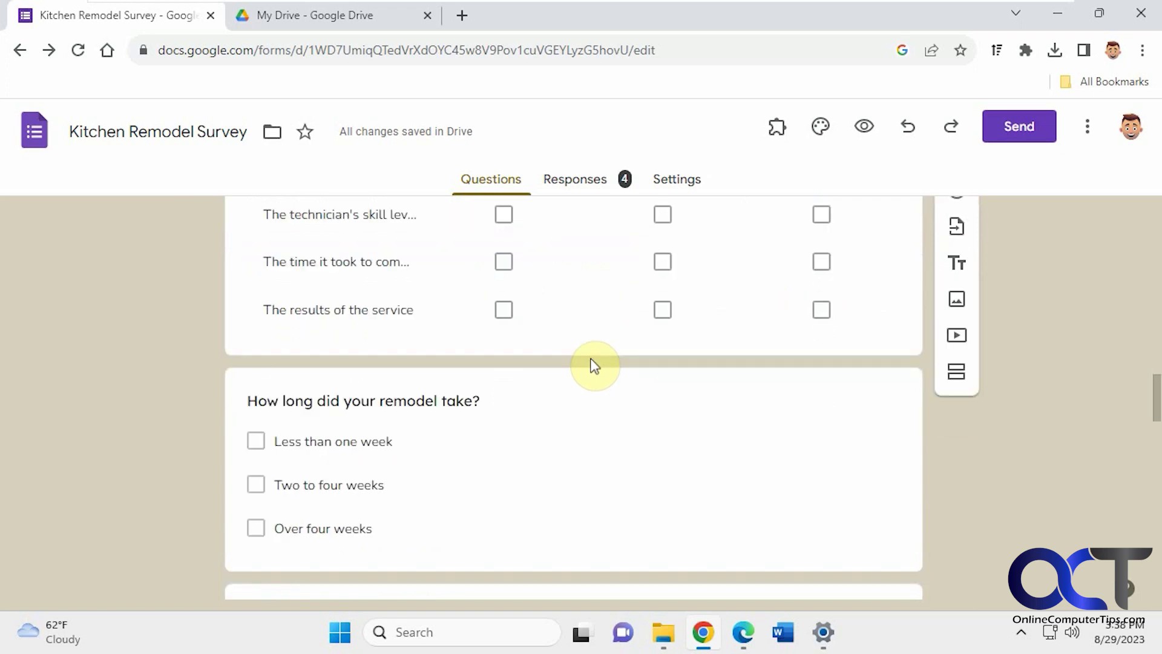
scroll(593, 365, "down", 3)
scroll(586, 355, "up", 2)
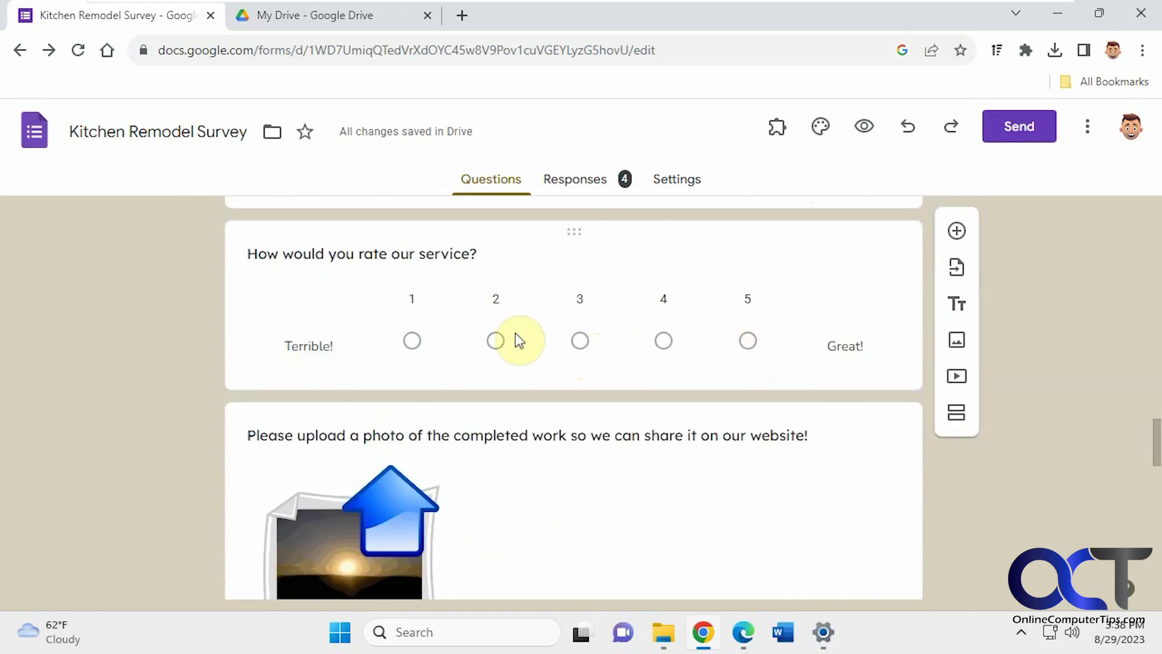
scroll(654, 380, "down", 6)
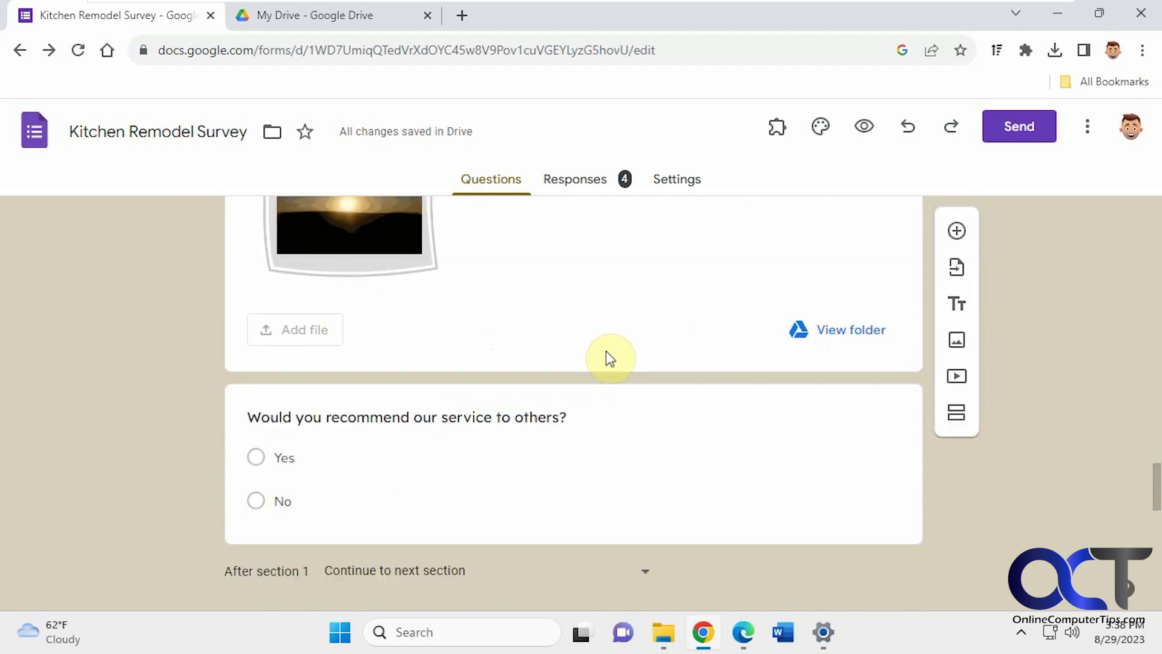
scroll(608, 351, "down", 3)
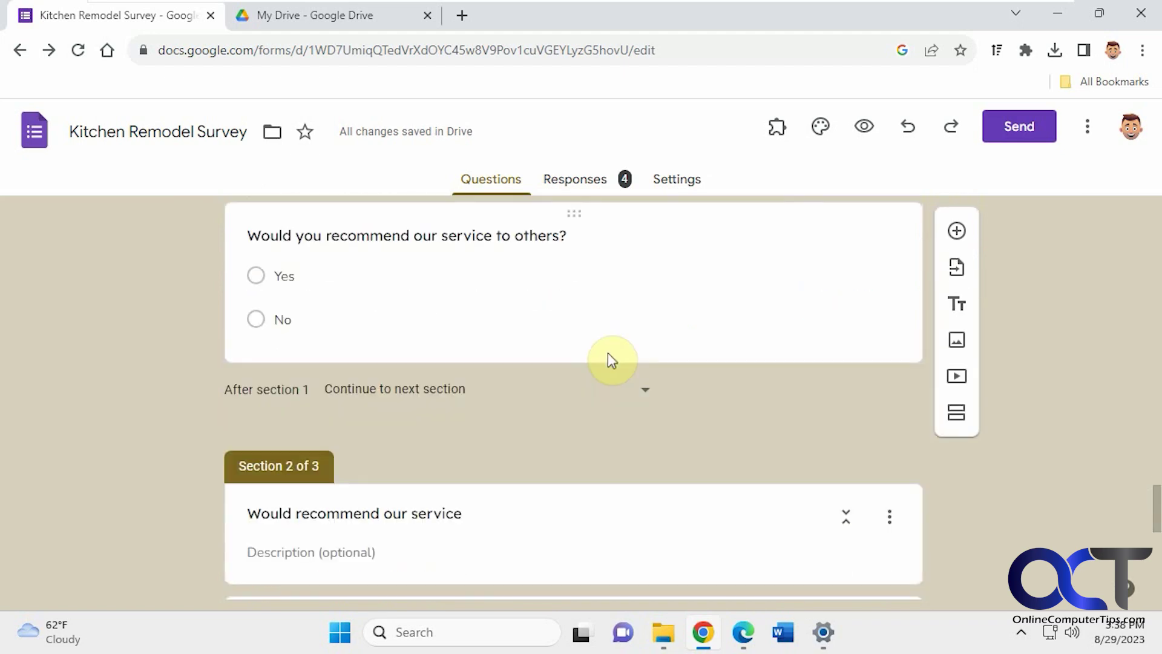
scroll(608, 352, "up", 4)
scroll(608, 353, "up", 15)
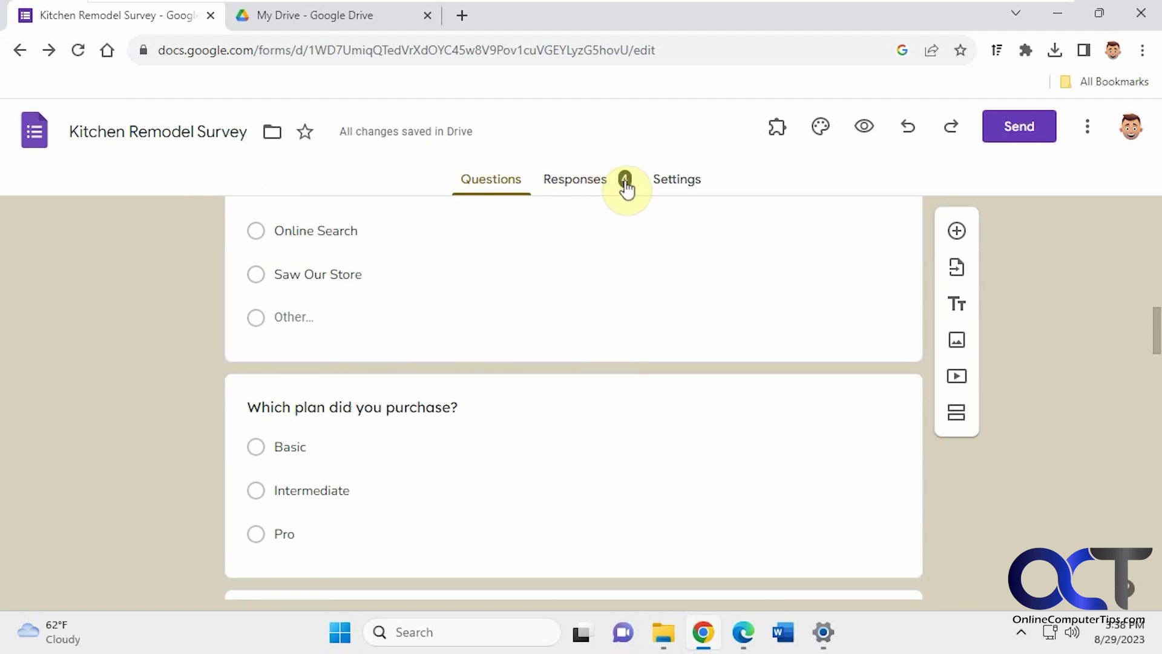
left_click(575, 184)
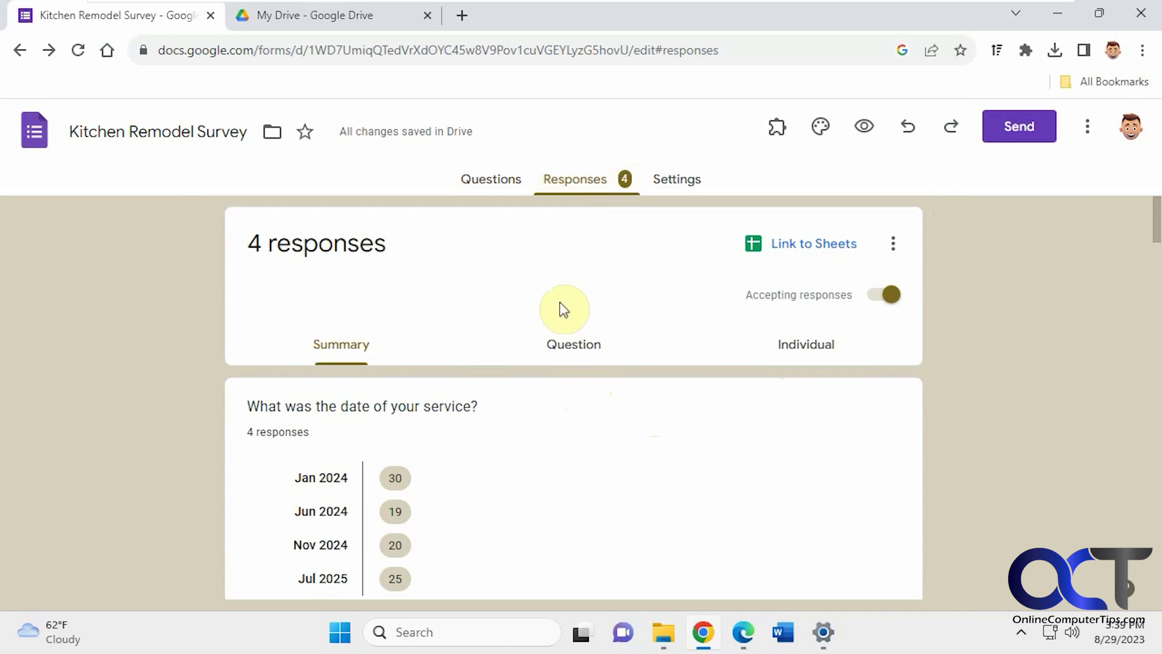
scroll(586, 420, "down", 2)
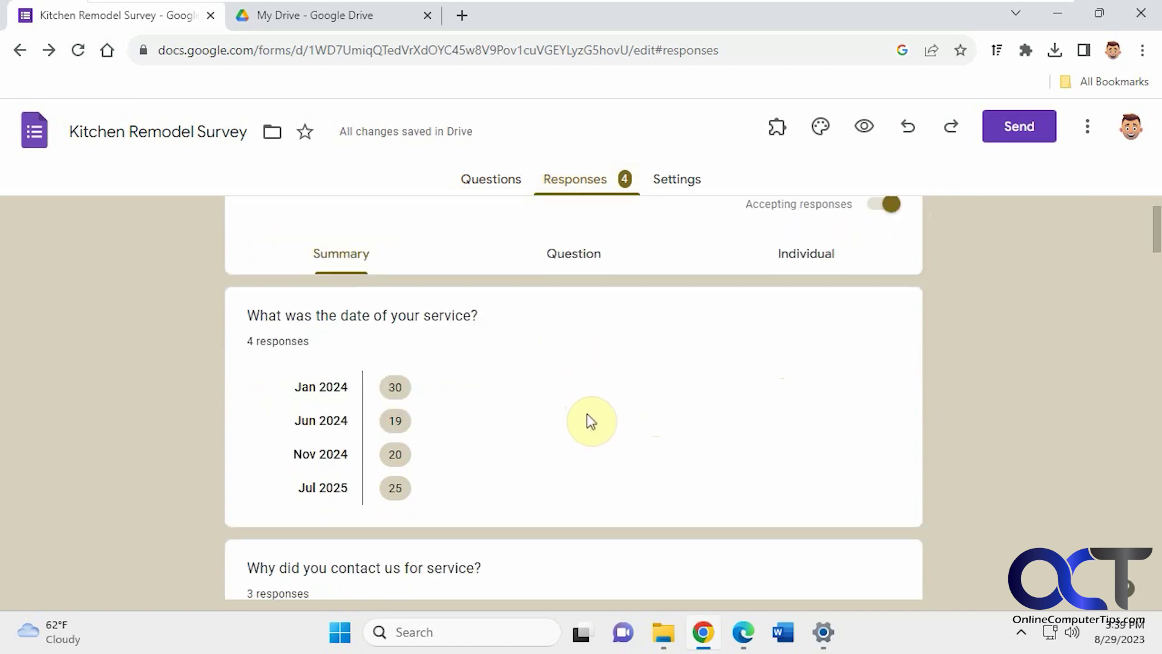
scroll(495, 443, "down", 5)
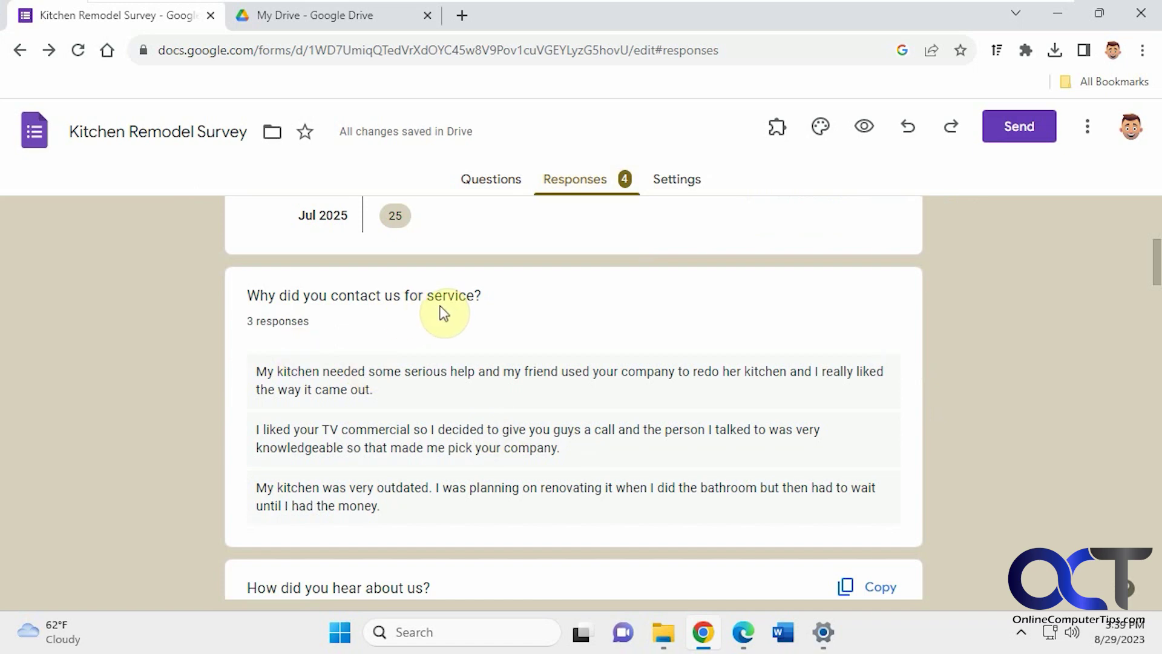
scroll(493, 451, "down", 6)
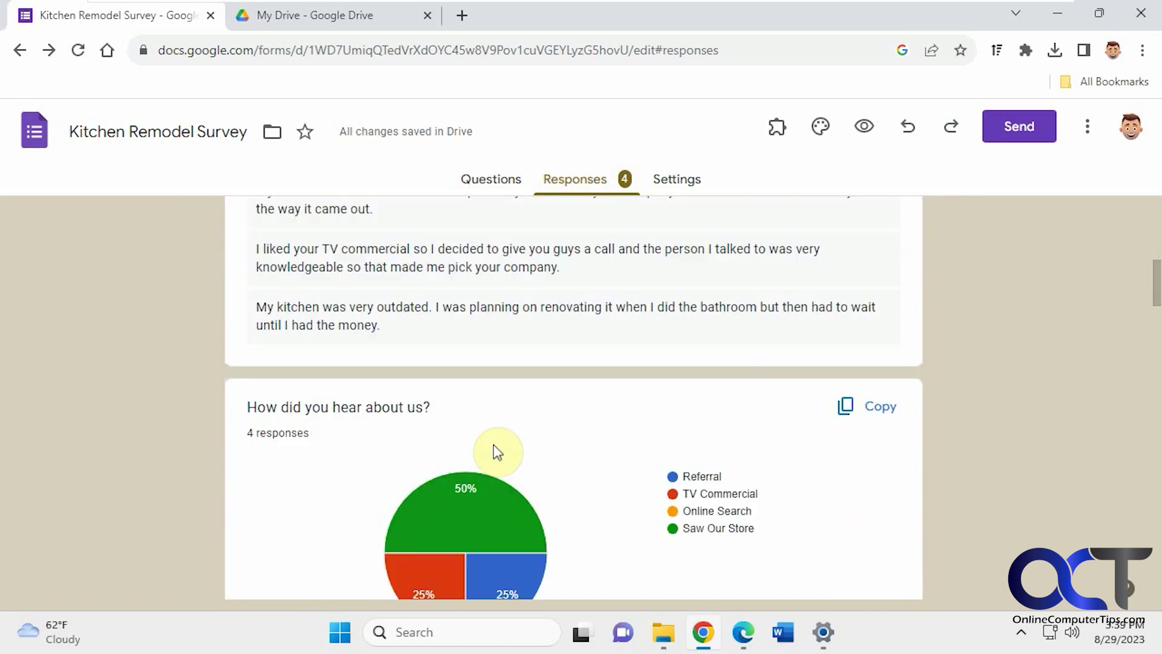
mouse_move(482, 281)
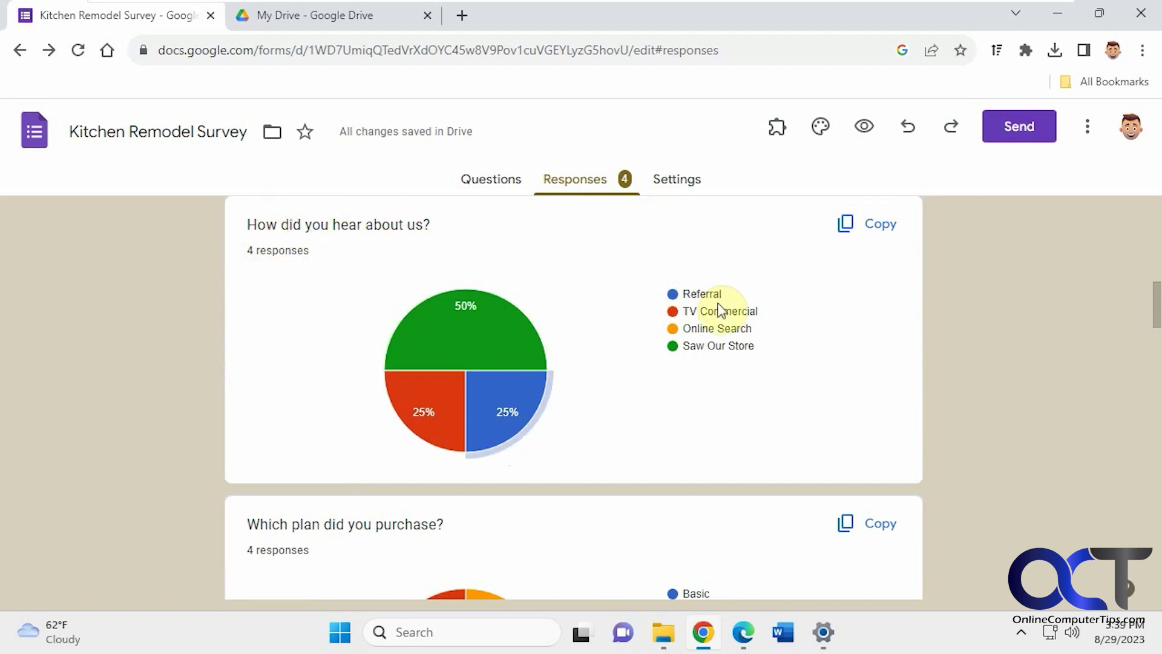
mouse_move(453, 432)
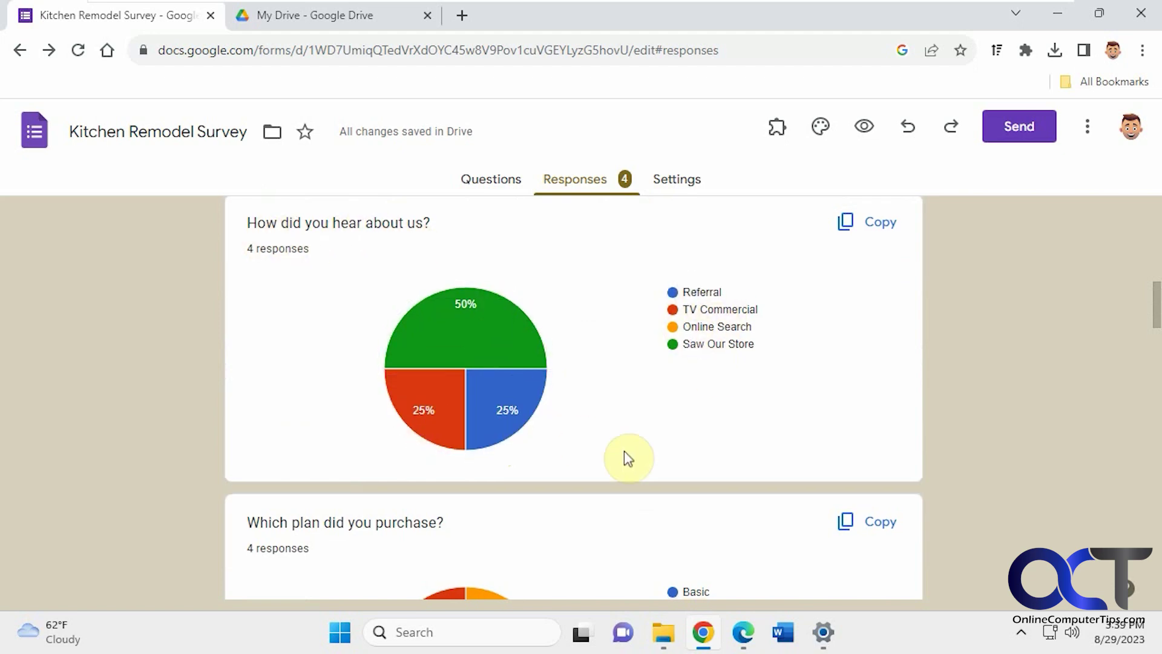
scroll(624, 449, "down", 9)
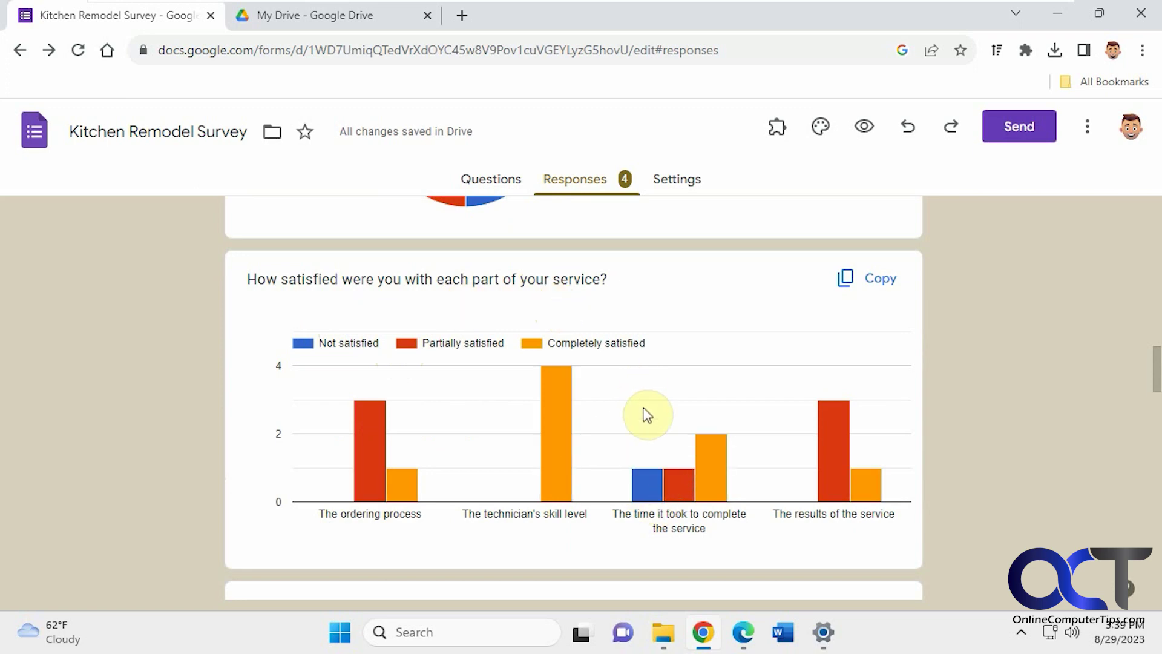
scroll(699, 499, "down", 4)
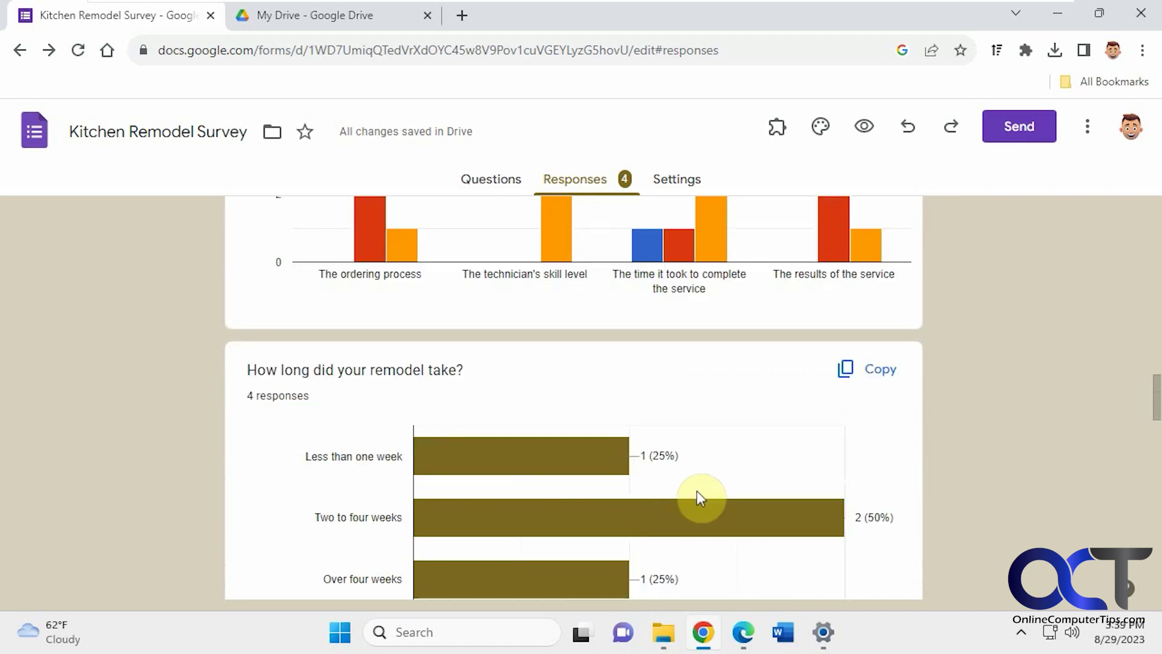
scroll(697, 491, "down", 6)
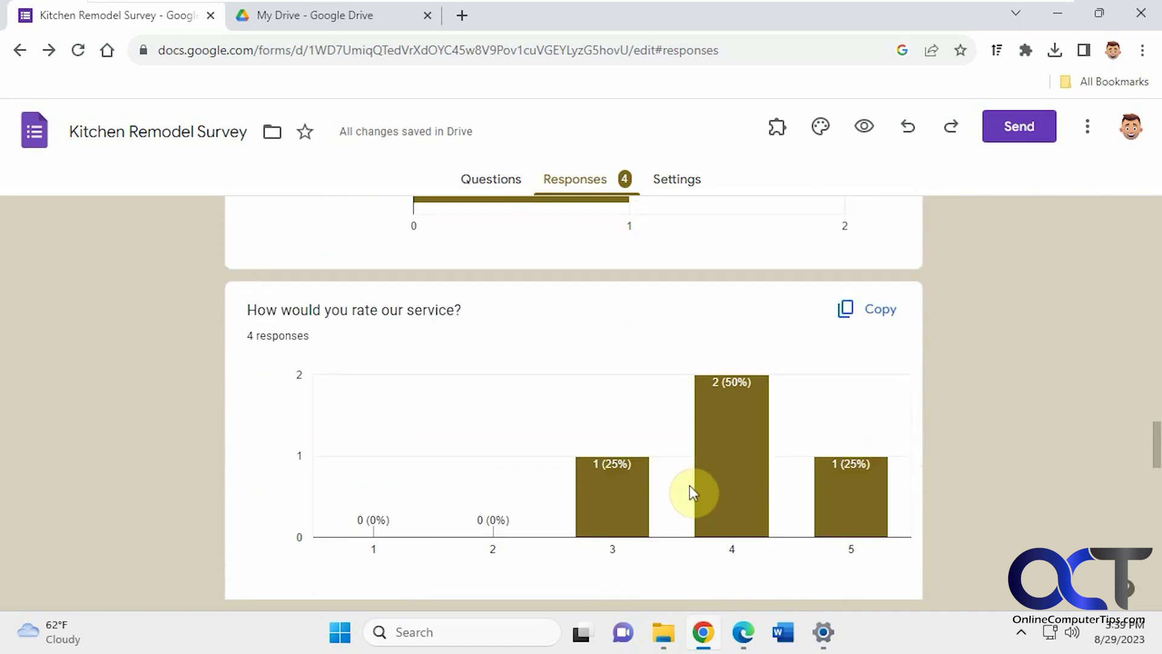
scroll(690, 488, "down", 5)
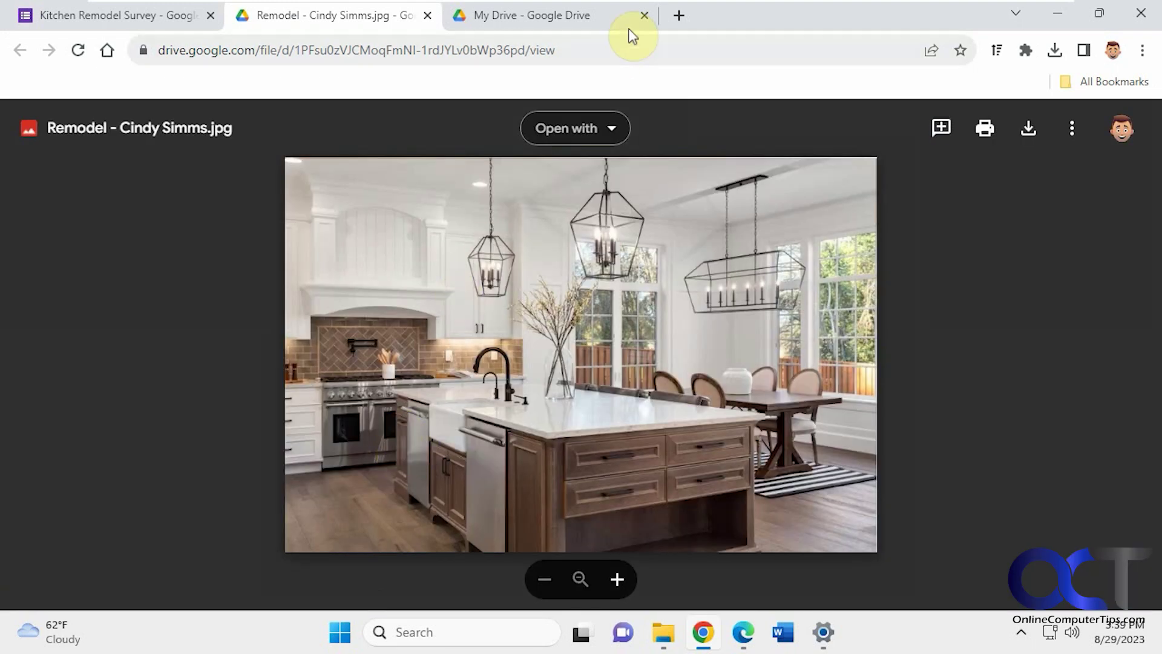
left_click(426, 16)
scroll(574, 315, "down", 4)
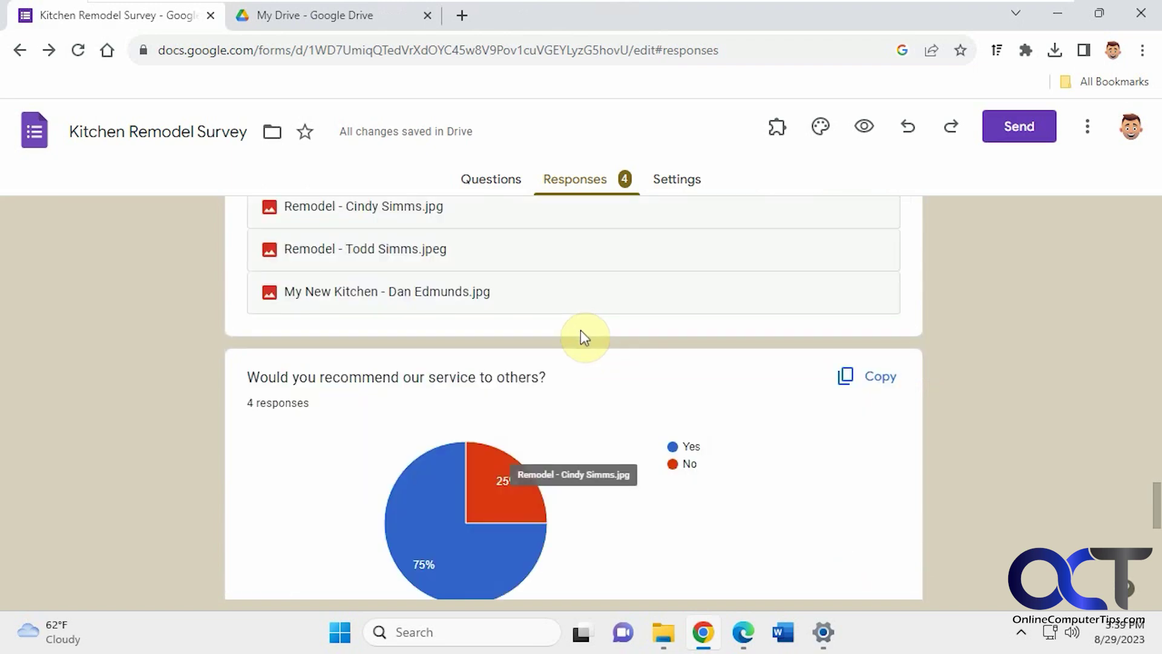
scroll(580, 330, "down", 5)
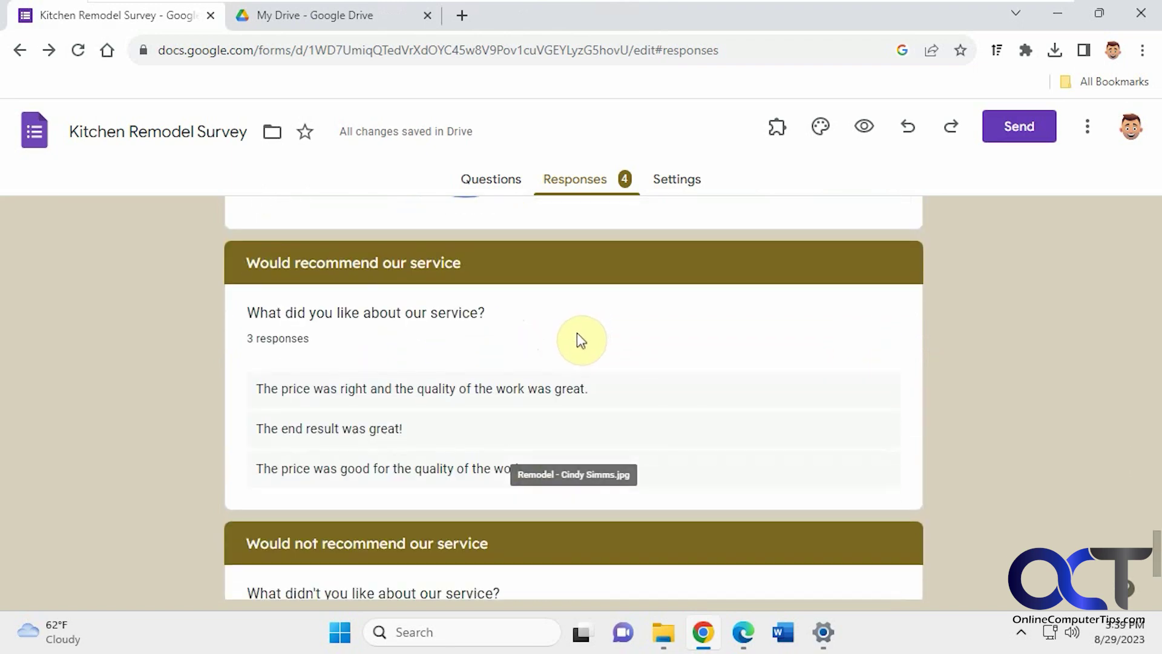
scroll(577, 340, "down", 3)
scroll(575, 343, "up", 15)
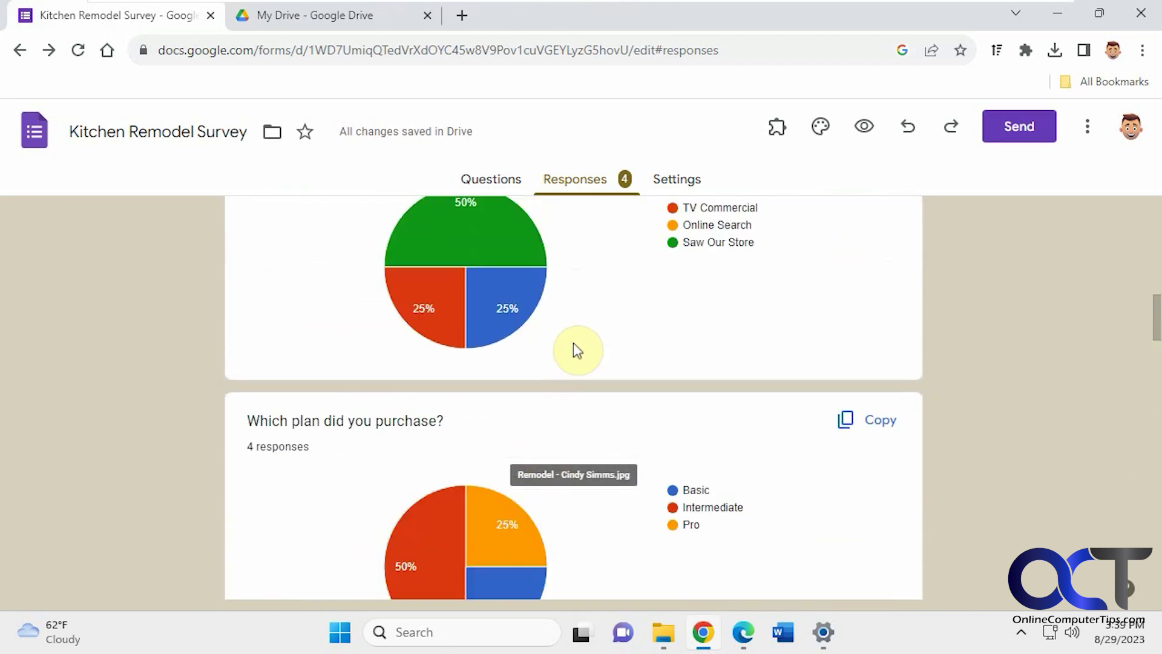
scroll(573, 346, "up", 8)
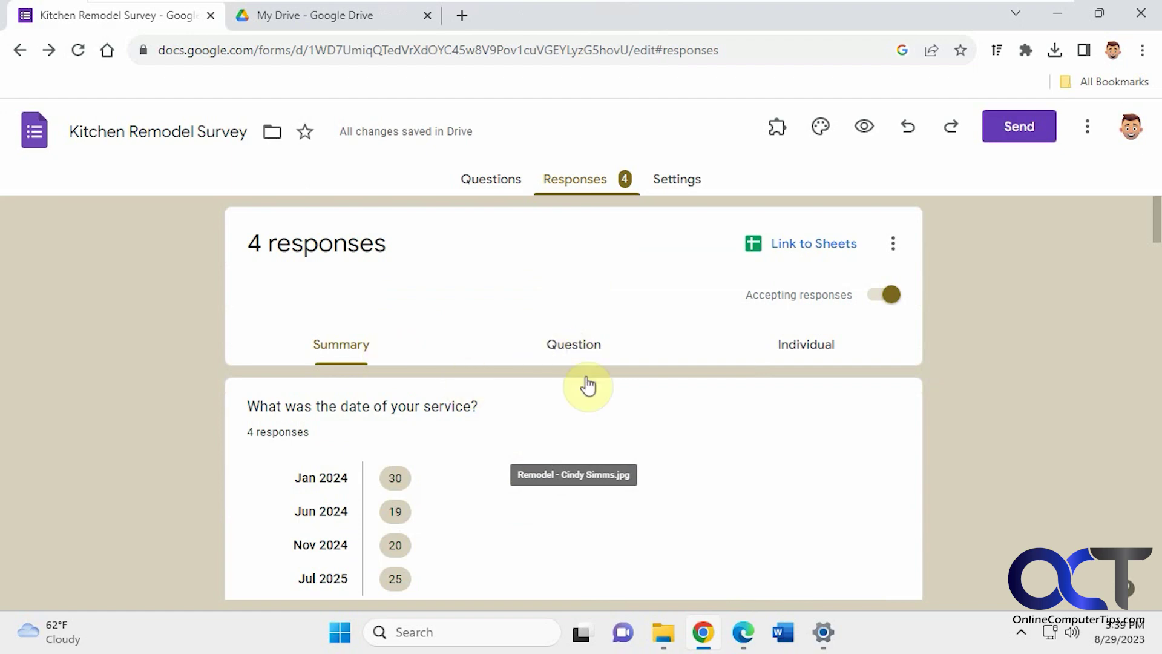
left_click(576, 354)
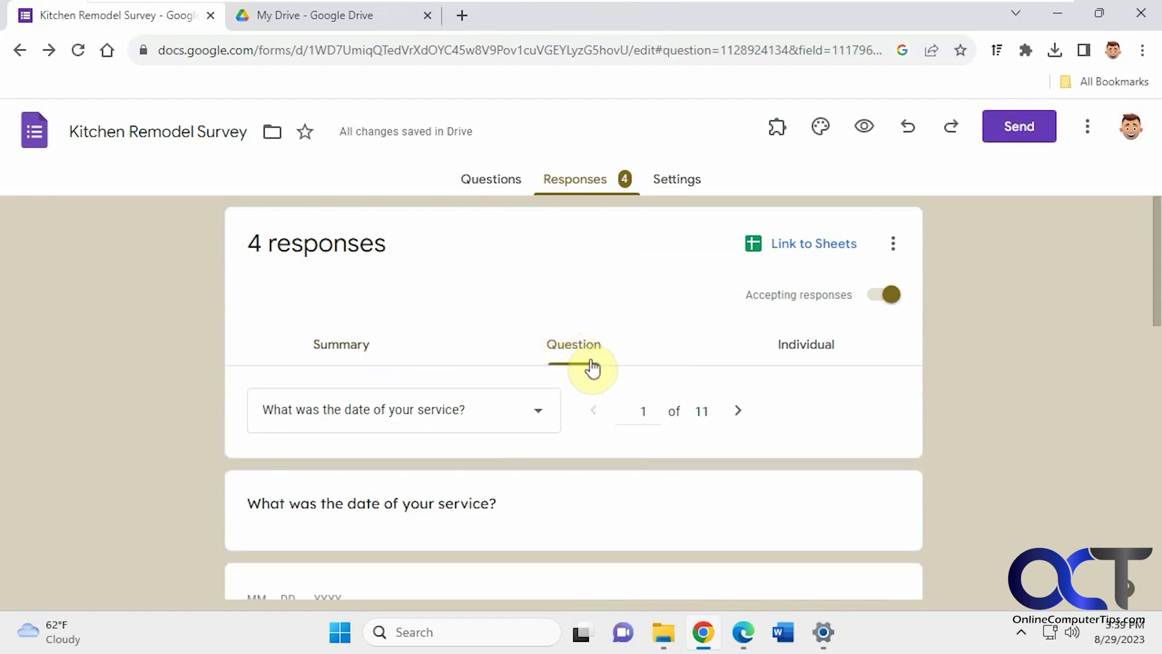
Advance the Question view two questions to 'How did you hear about us?', question 3 of 11
scroll(610, 448, "down", 8)
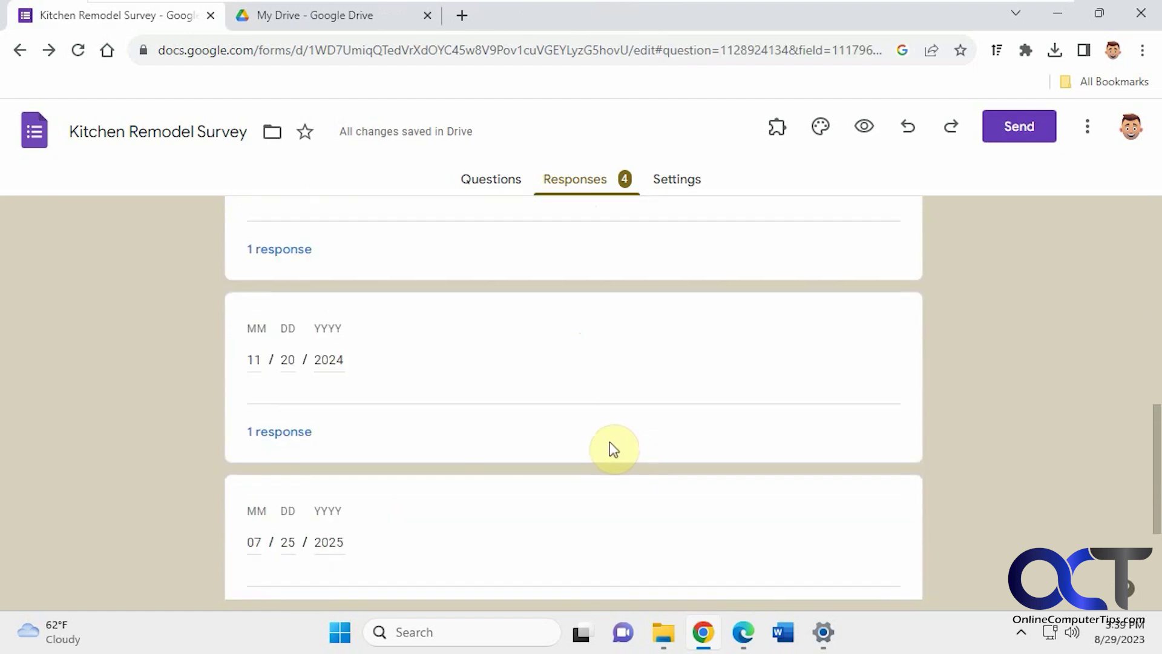
scroll(609, 439, "up", 10)
left_click(747, 412)
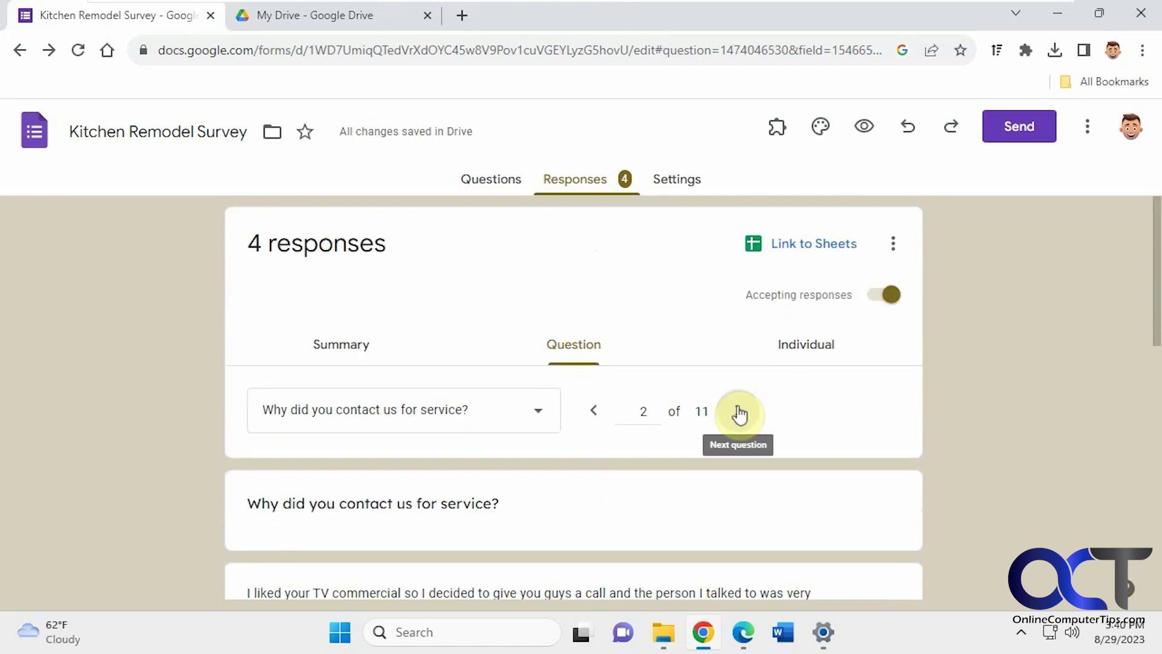
scroll(740, 413, "down", 10)
scroll(740, 414, "up", 2)
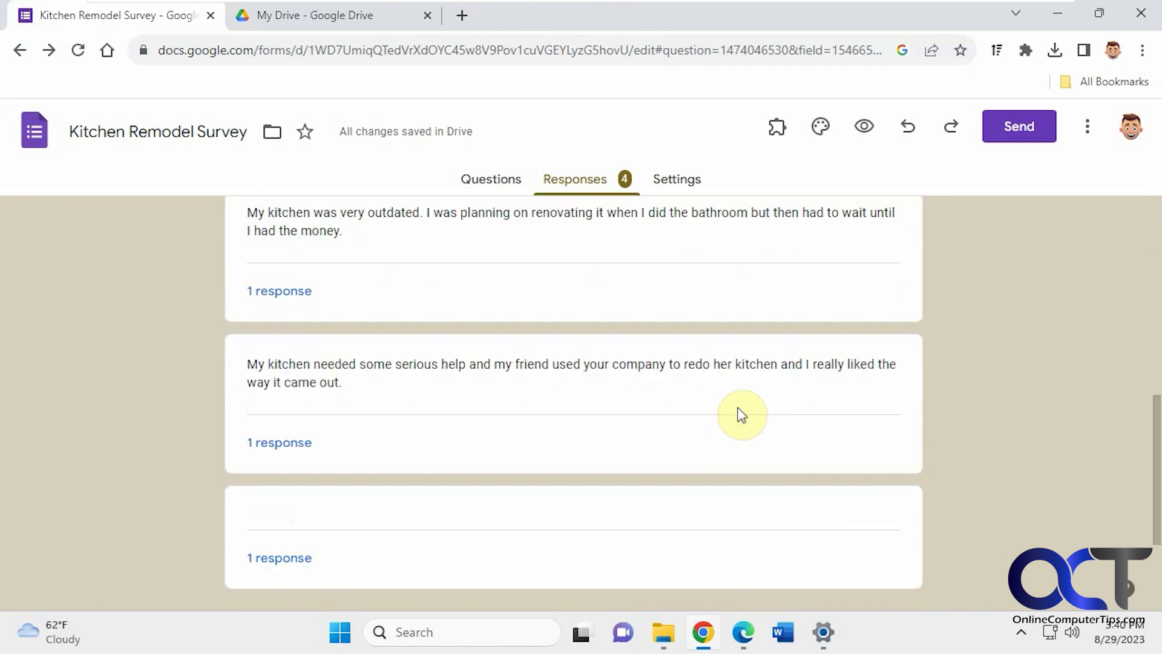
scroll(737, 415, "down", 2)
scroll(648, 422, "up", 4)
scroll(740, 402, "up", 5)
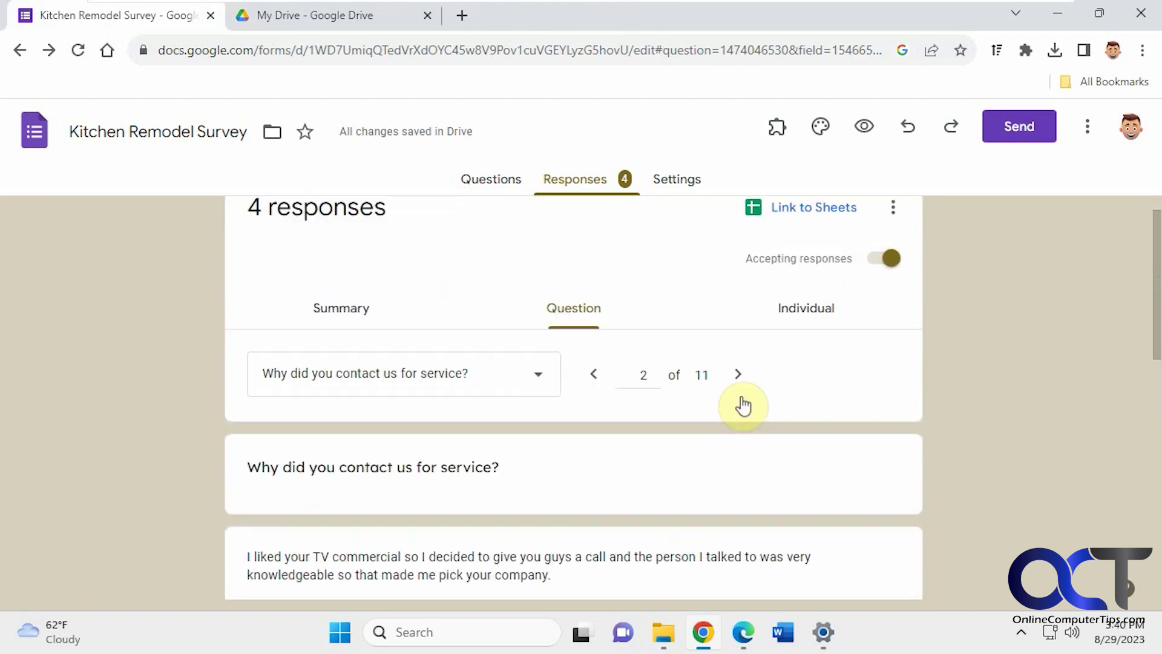
left_click(739, 418)
scroll(739, 420, "down", 7)
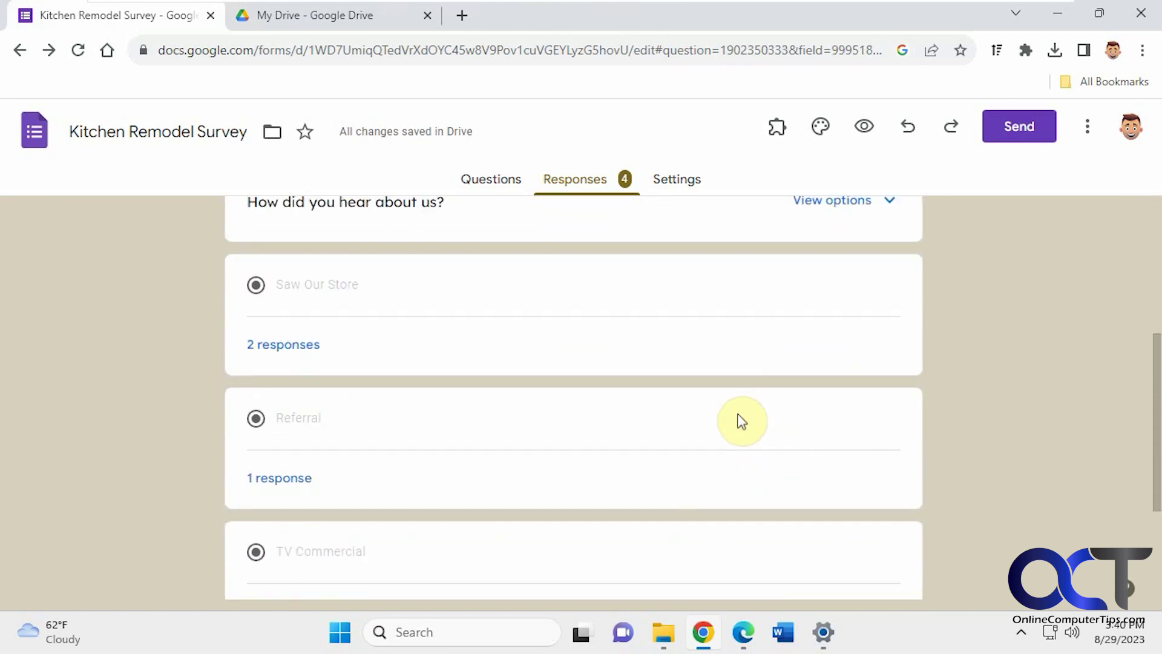
scroll(740, 422, "up", 7)
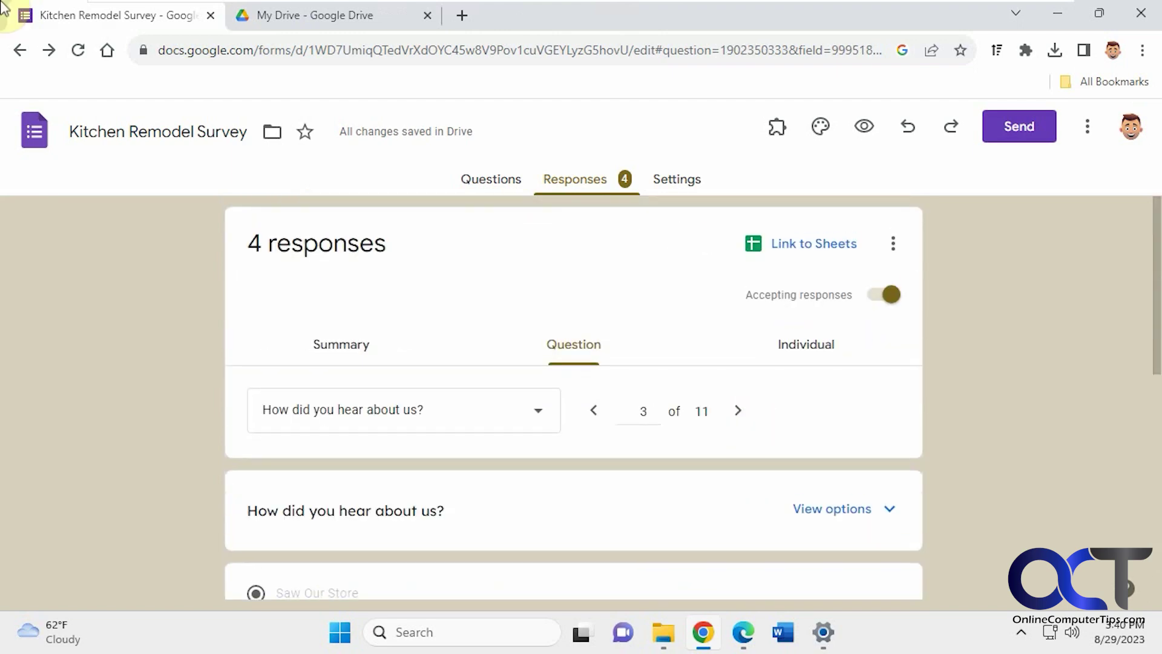
Switch to Individual responses and review the first respondent's answers
left_click(791, 351)
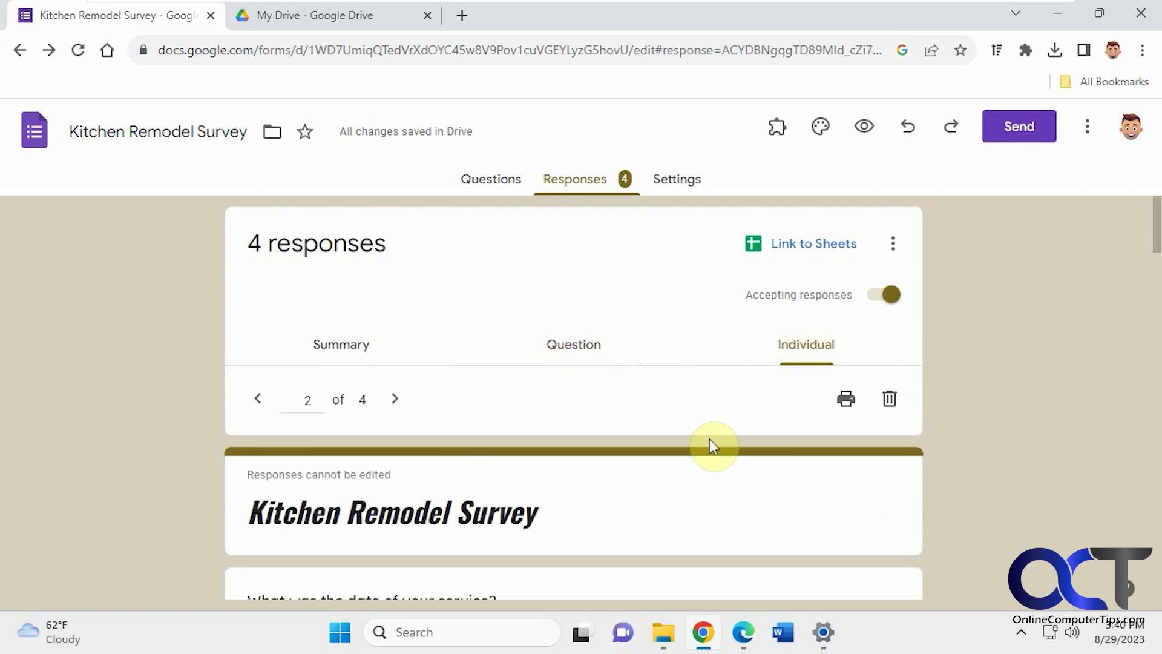
left_click(257, 398)
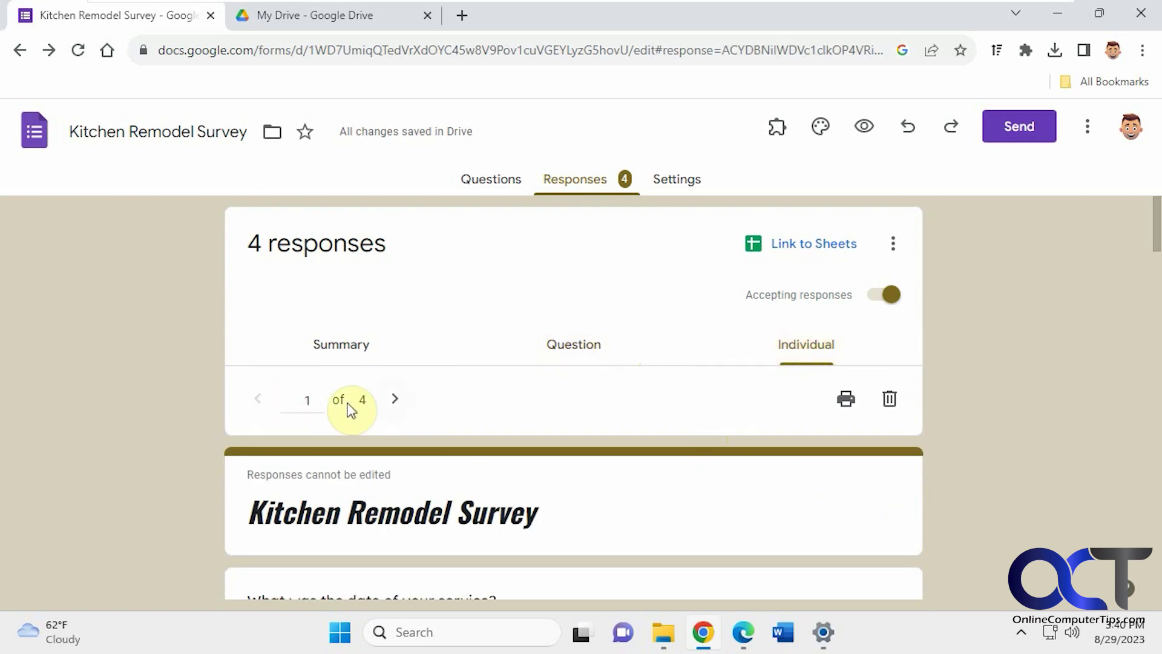
scroll(552, 414, "down", 10)
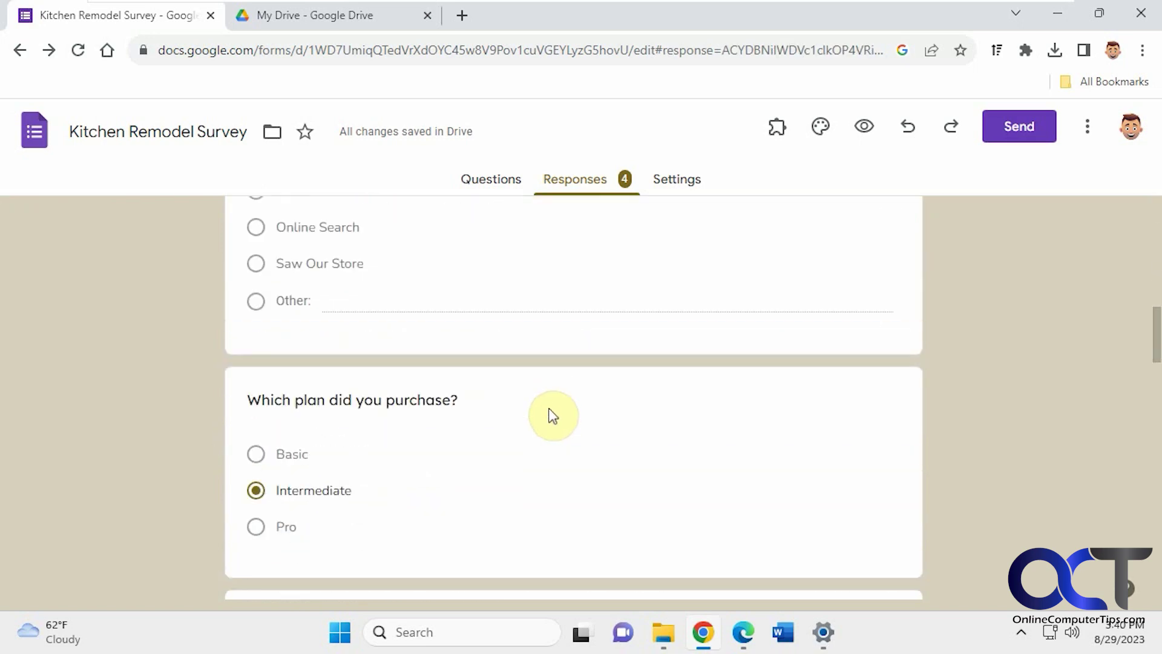
scroll(551, 416, "up", 10)
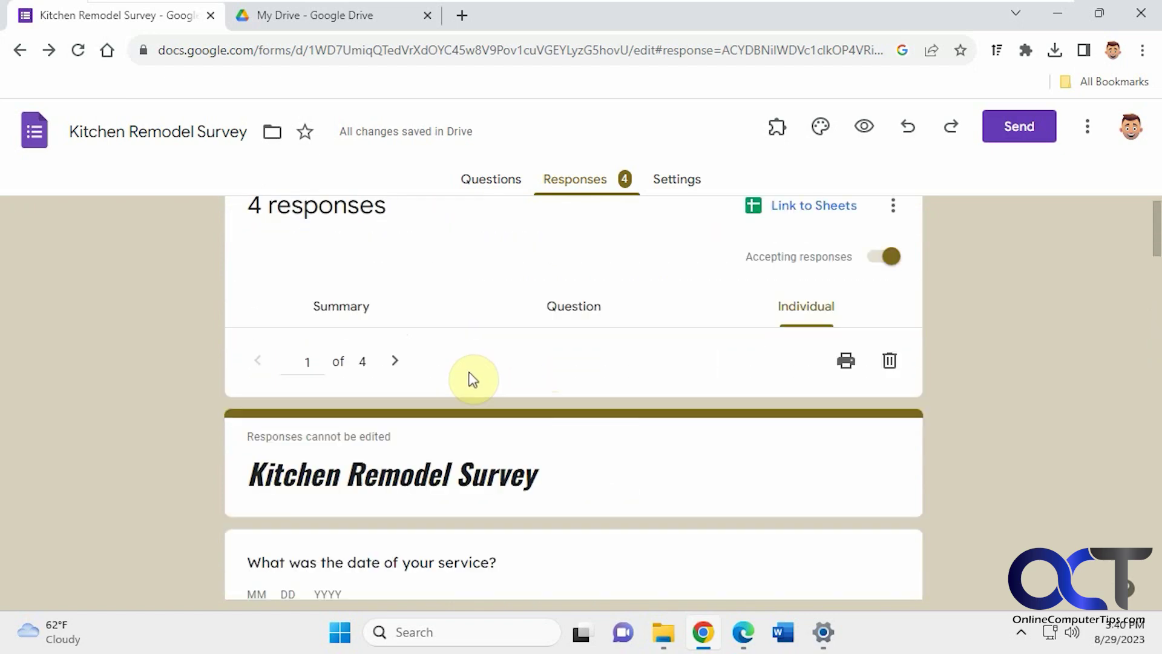
Review the second response, then start linking responses to a spreadsheet
left_click(394, 399)
scroll(543, 394, "down", 8)
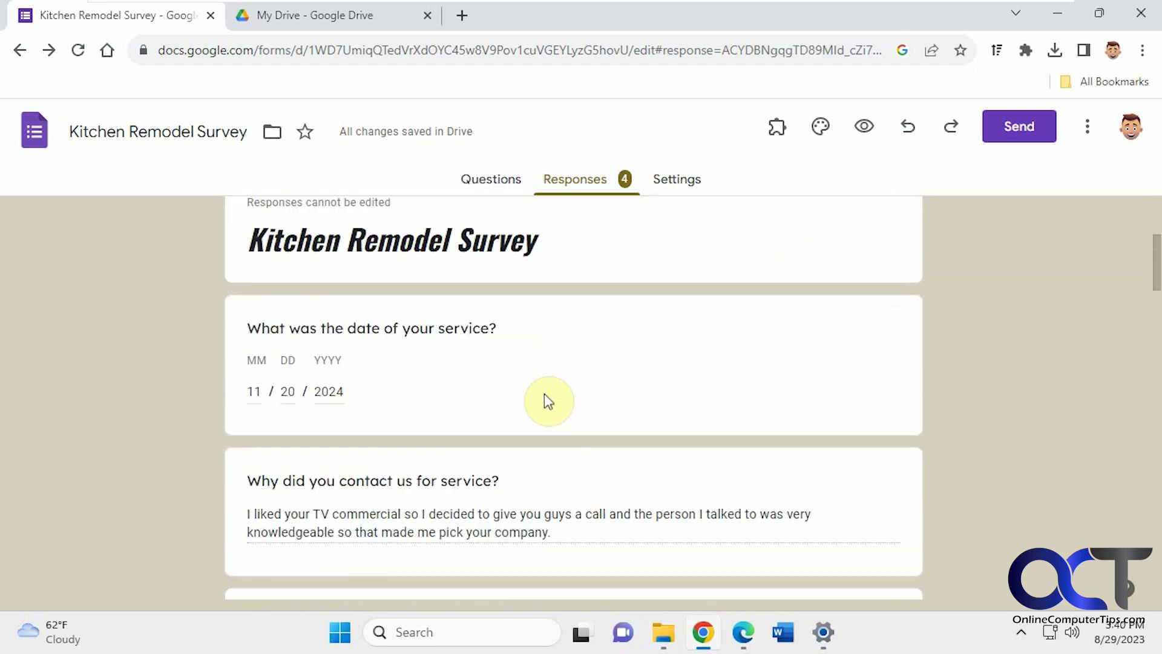
scroll(544, 395, "up", 8)
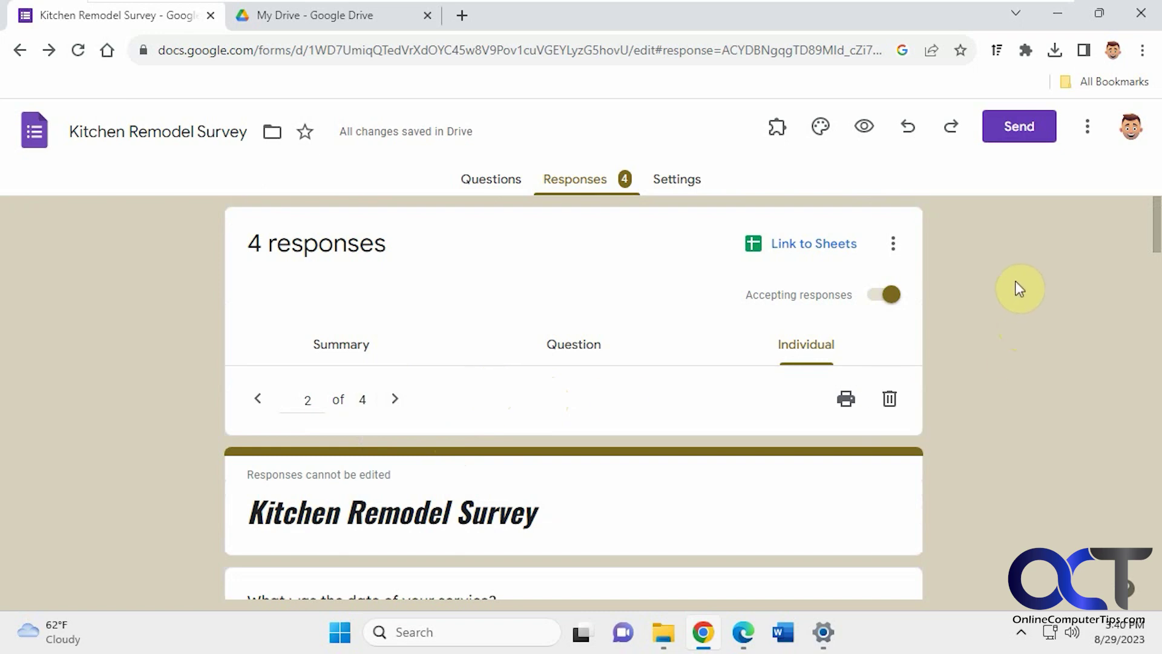
left_click(817, 244)
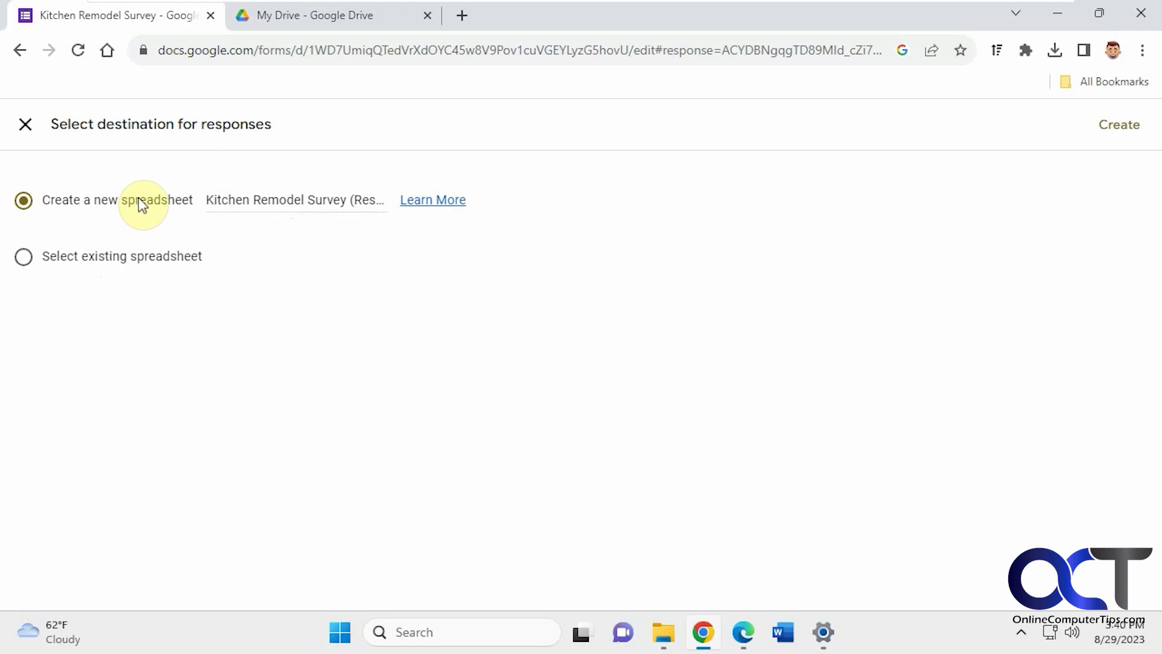
Create the new 'Kitchen Remodel Survey (Responses)' spreadsheet linked to the form
left_click(1108, 124)
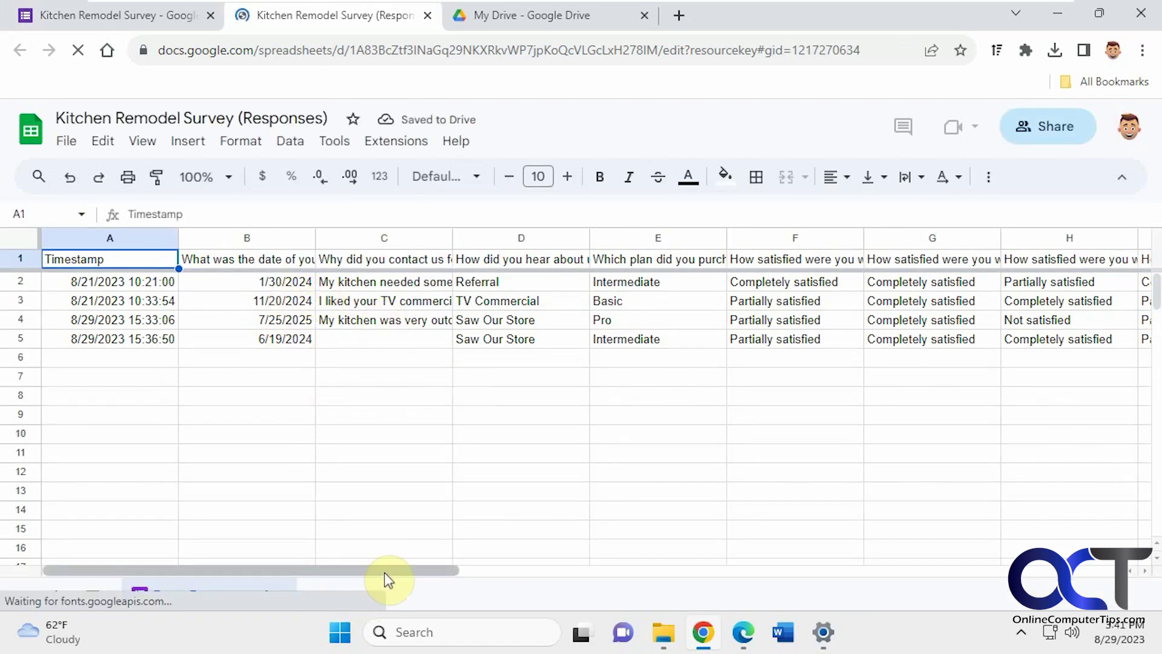
Review the responses sheet across to the photo links, then return to the form's responses page
left_click_drag(386, 571, 715, 564)
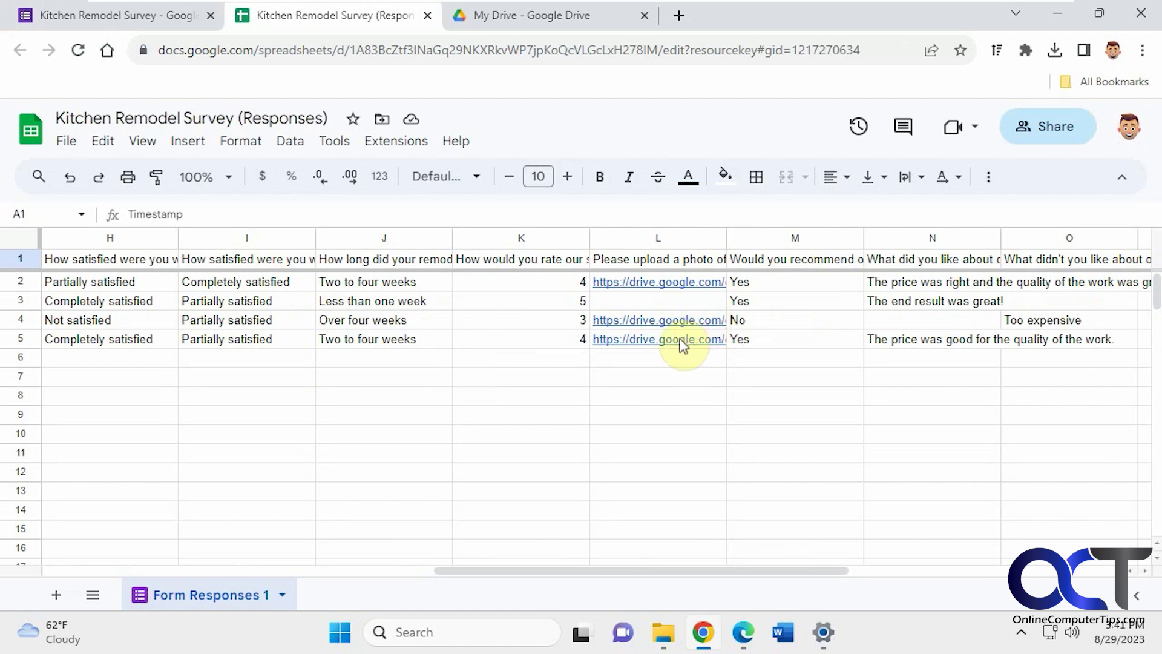
mouse_move(681, 346)
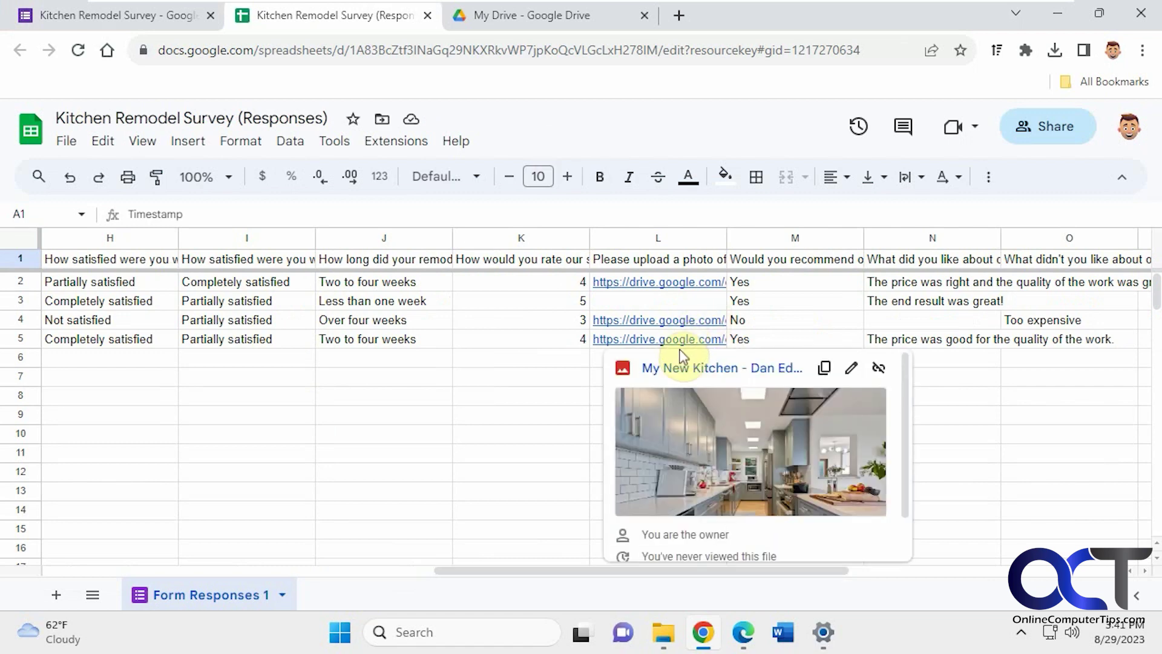
left_click(169, 16)
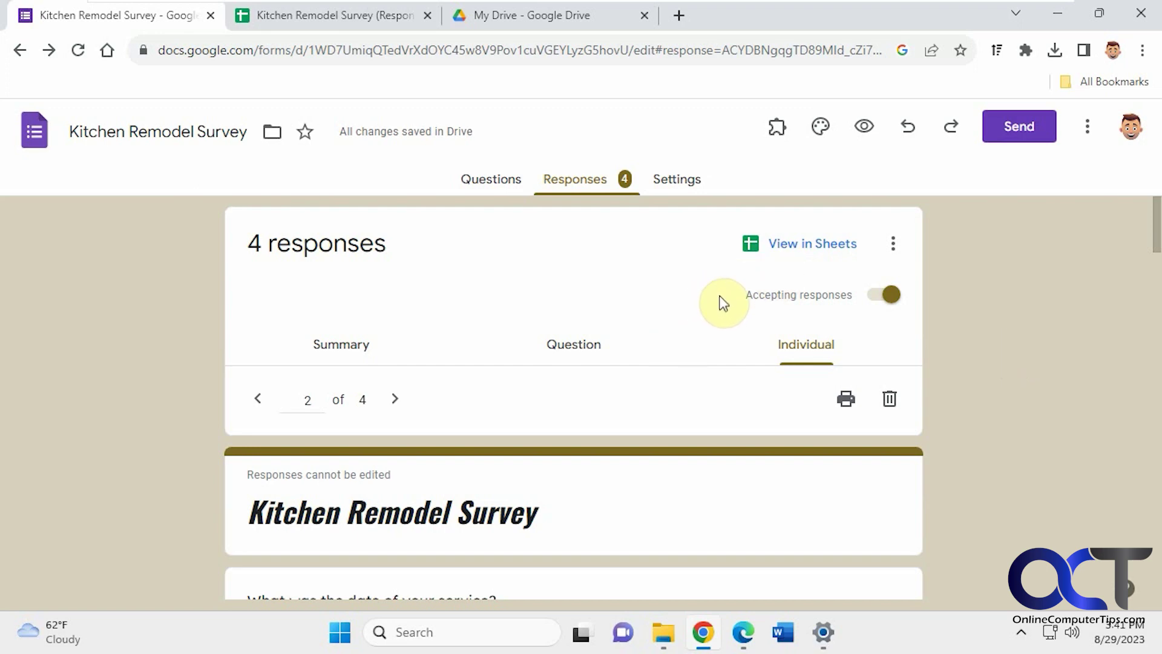
Check where the responses are being sent, leaving the destination unchanged
left_click(893, 244)
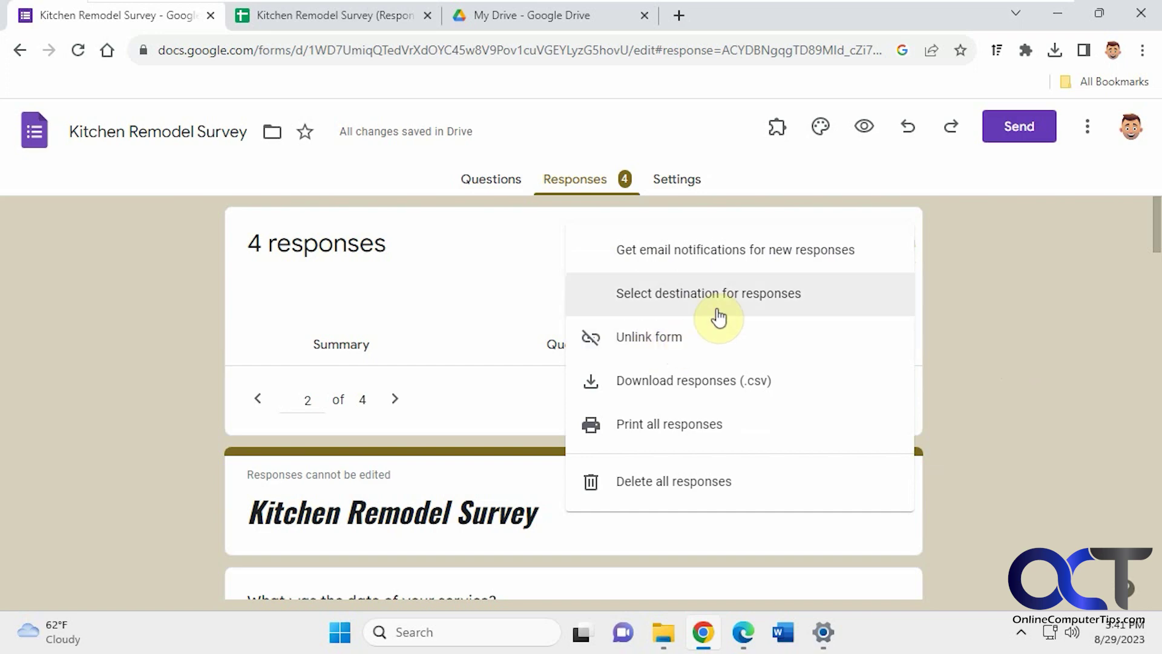
left_click(721, 304)
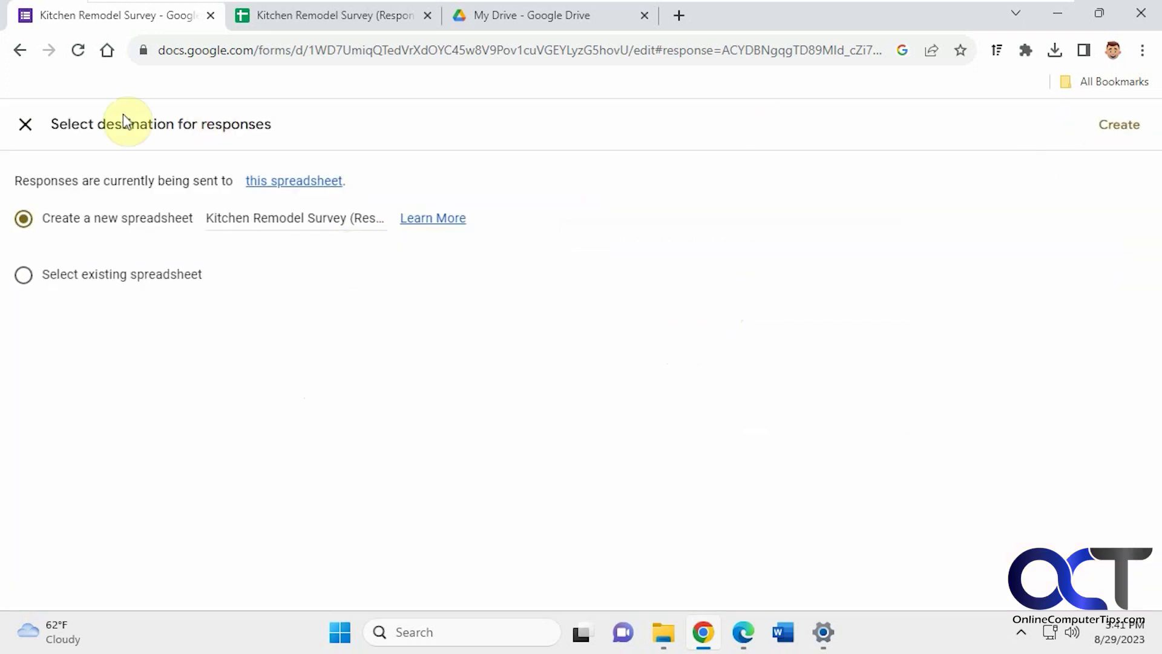
left_click(26, 126)
Download the responses as Kitchen Remodel Survey.csv.zip to the Desktop and minimize Chrome
left_click(893, 244)
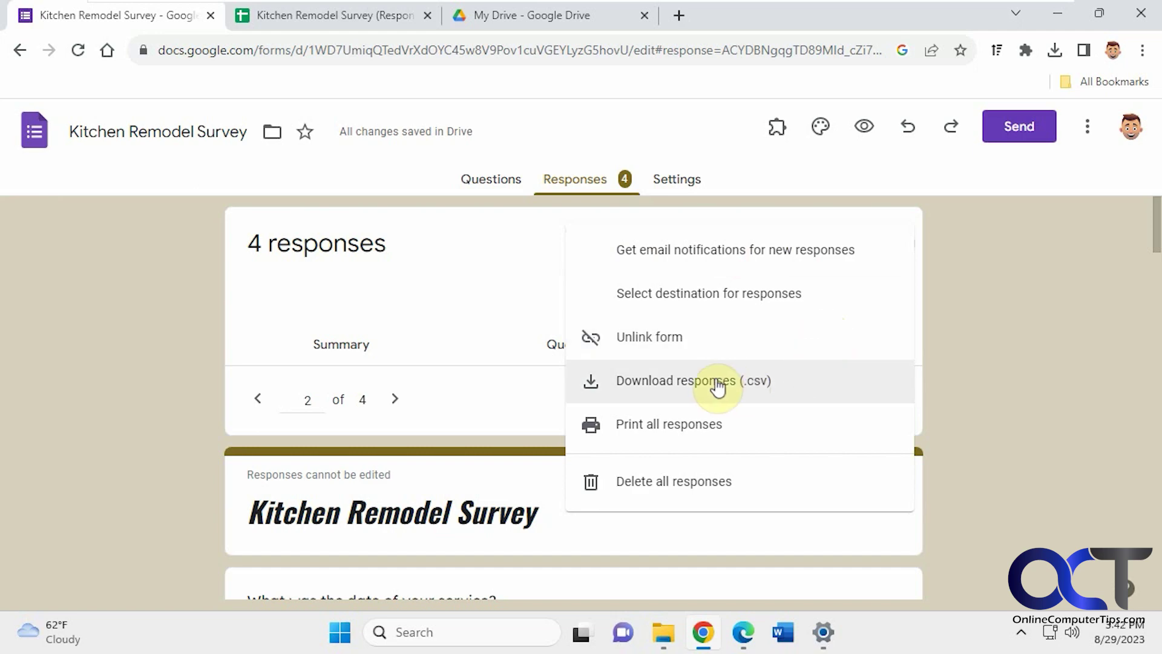
left_click(717, 388)
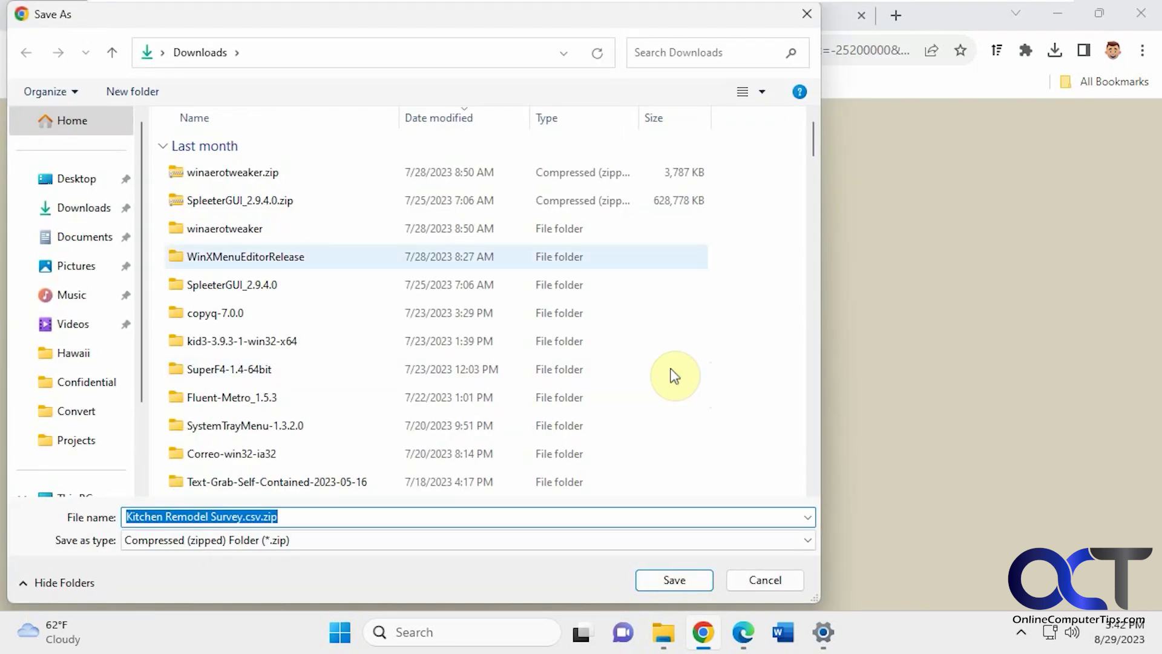
left_click(77, 179)
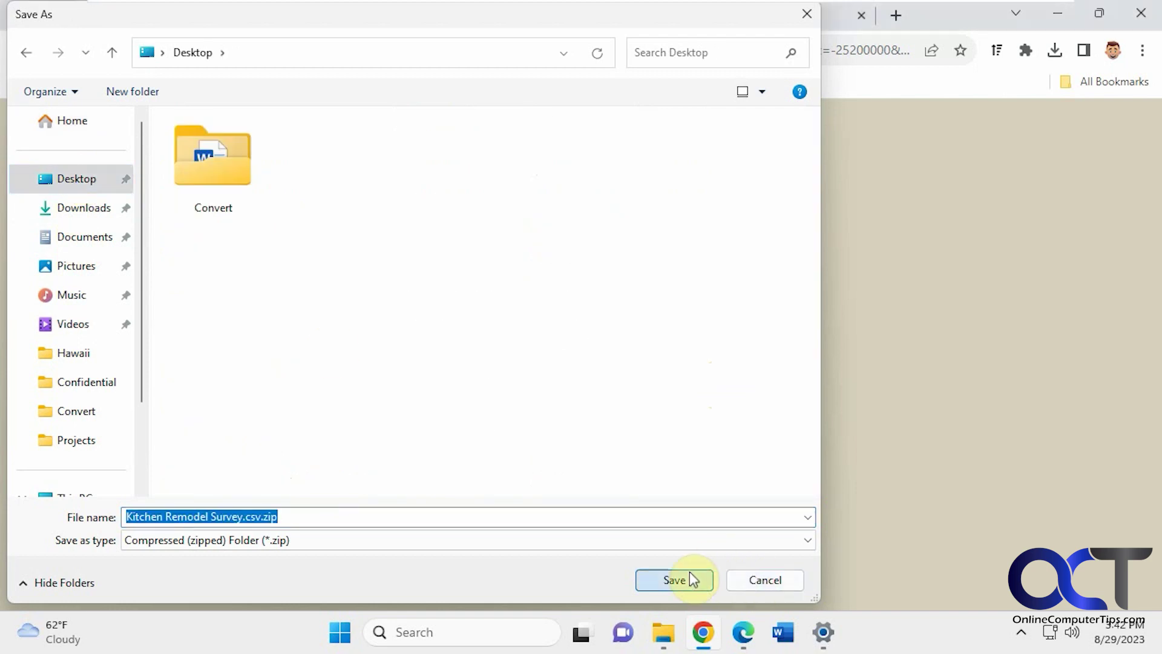
left_click(674, 580)
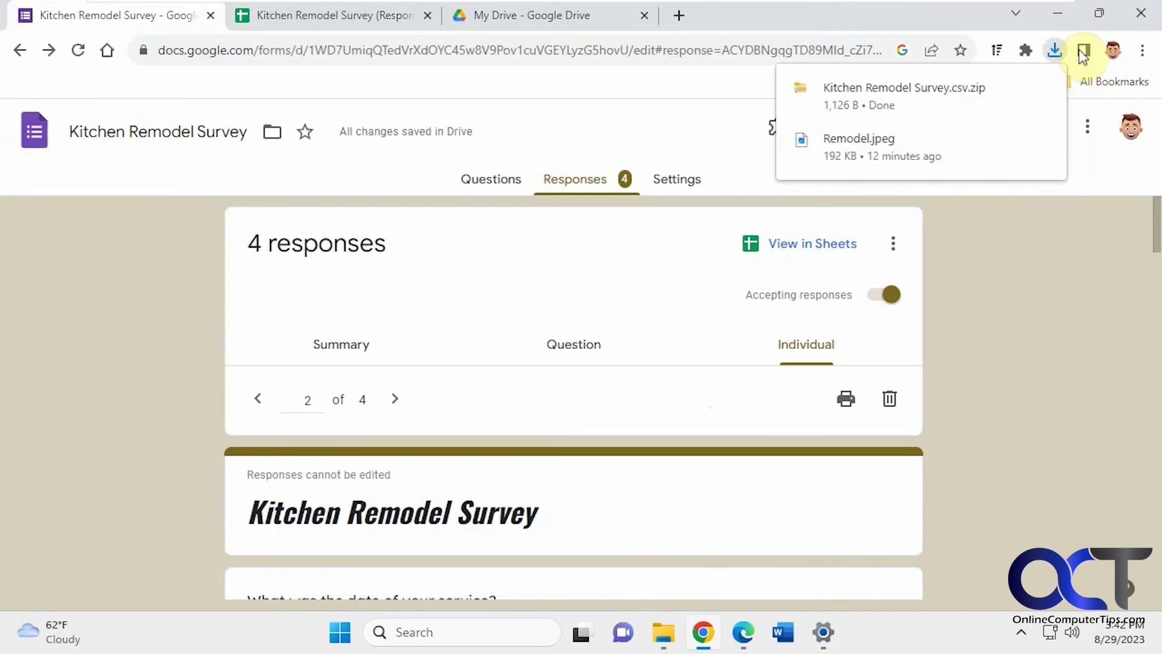
left_click(1069, 11)
Extract Kitchen Remodel Survey.csv.zip on the desktop and open Kitchen Remodel Survey.csv
left_click(1064, 12)
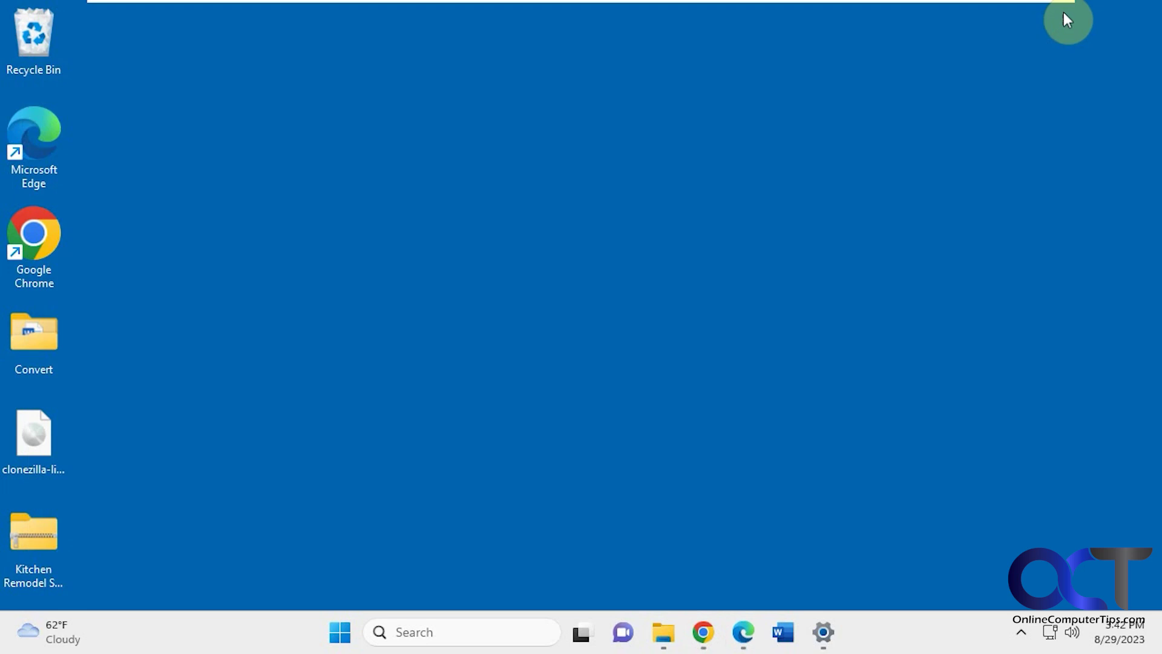
right_click(33, 543)
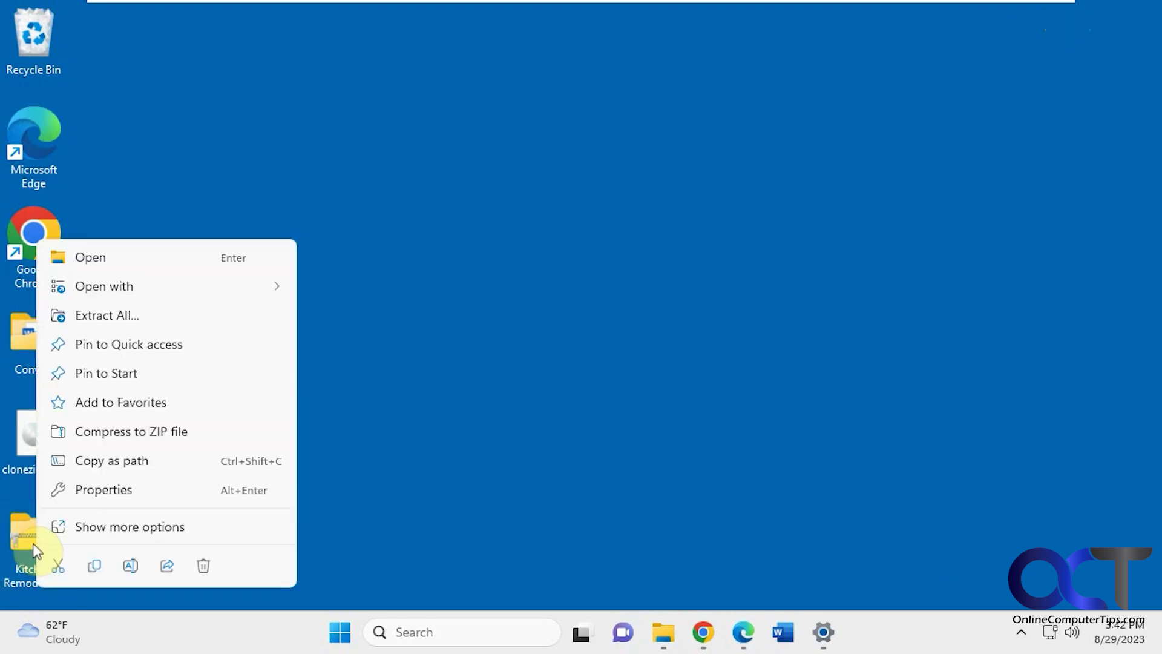
left_click(115, 314)
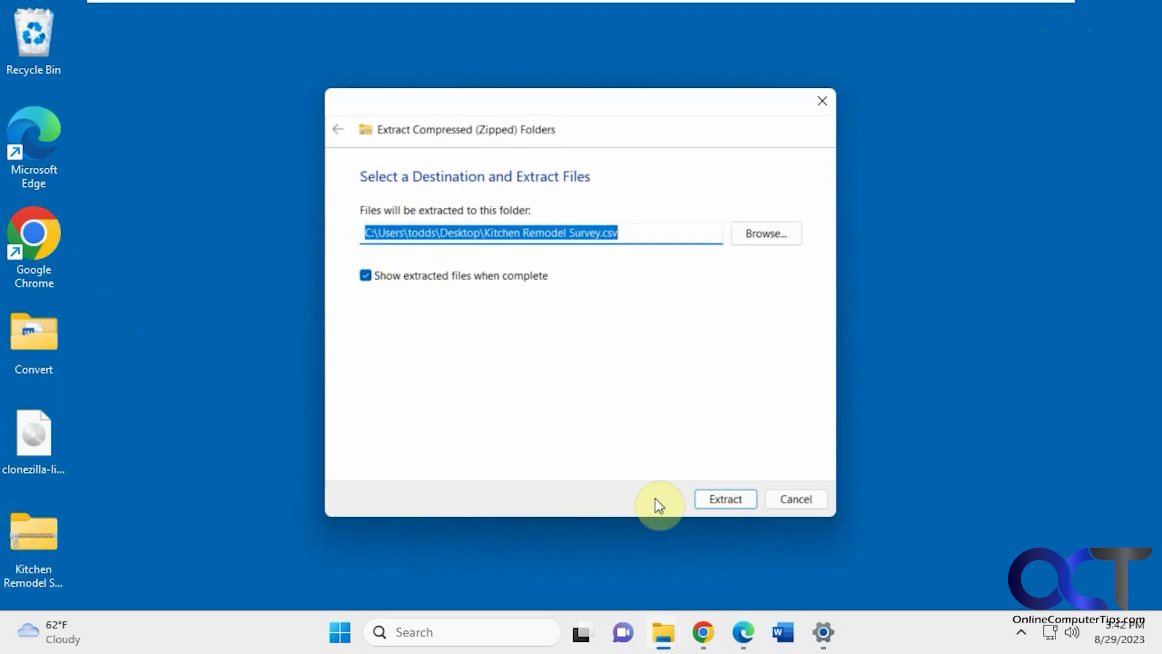
left_click(725, 499)
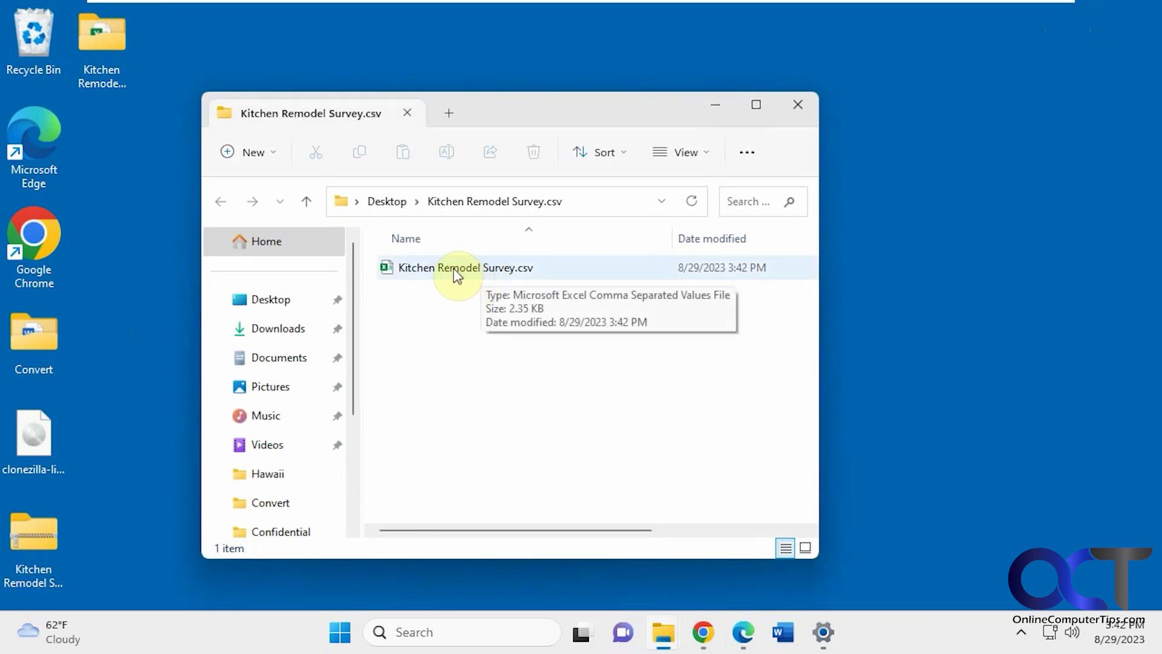
double_click(454, 272)
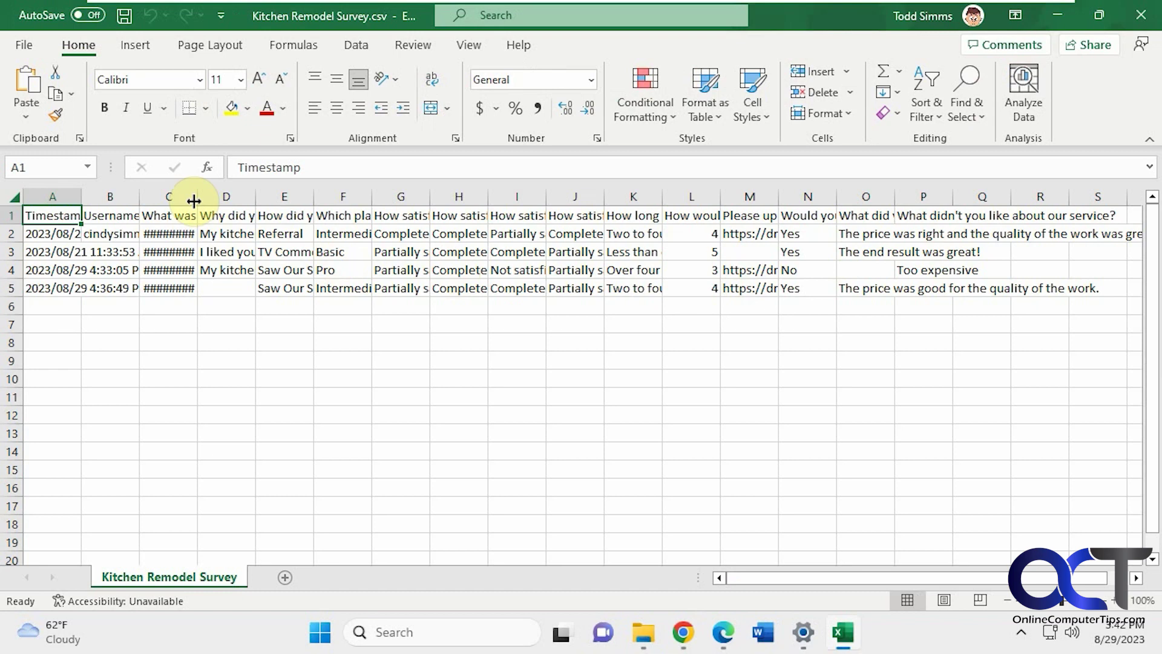
Widen columns C and M in the survey CSV, then minimize Excel
left_click_drag(197, 197, 355, 202)
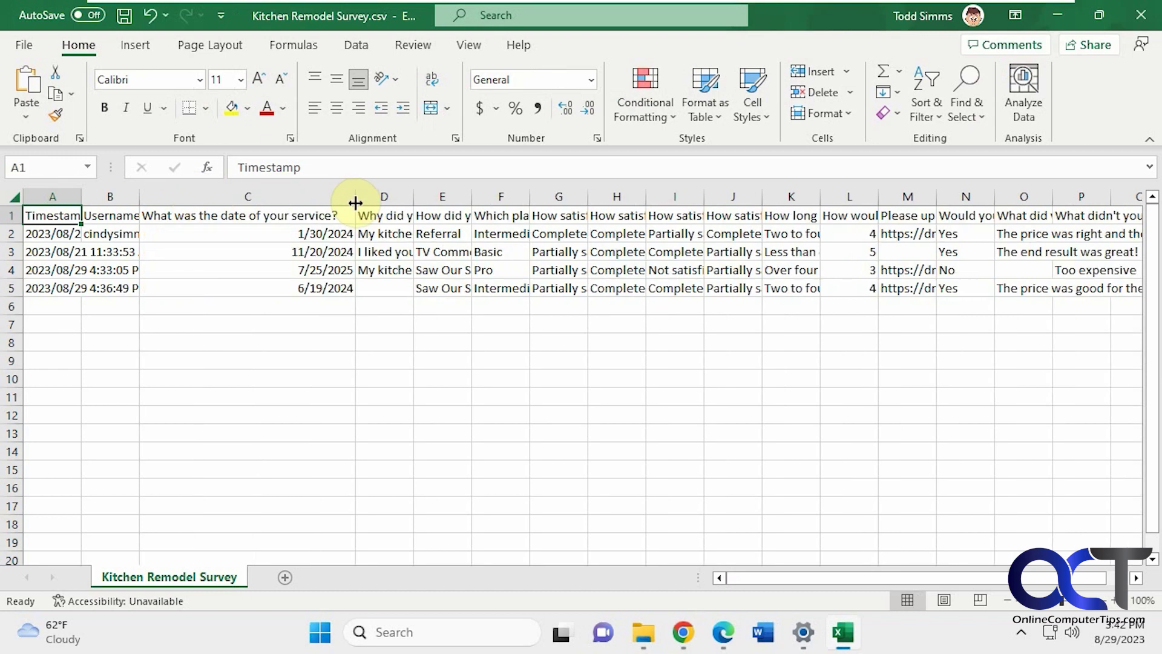
left_click_drag(937, 197, 1025, 186)
left_click_drag(782, 579, 887, 496)
left_click(1059, 16)
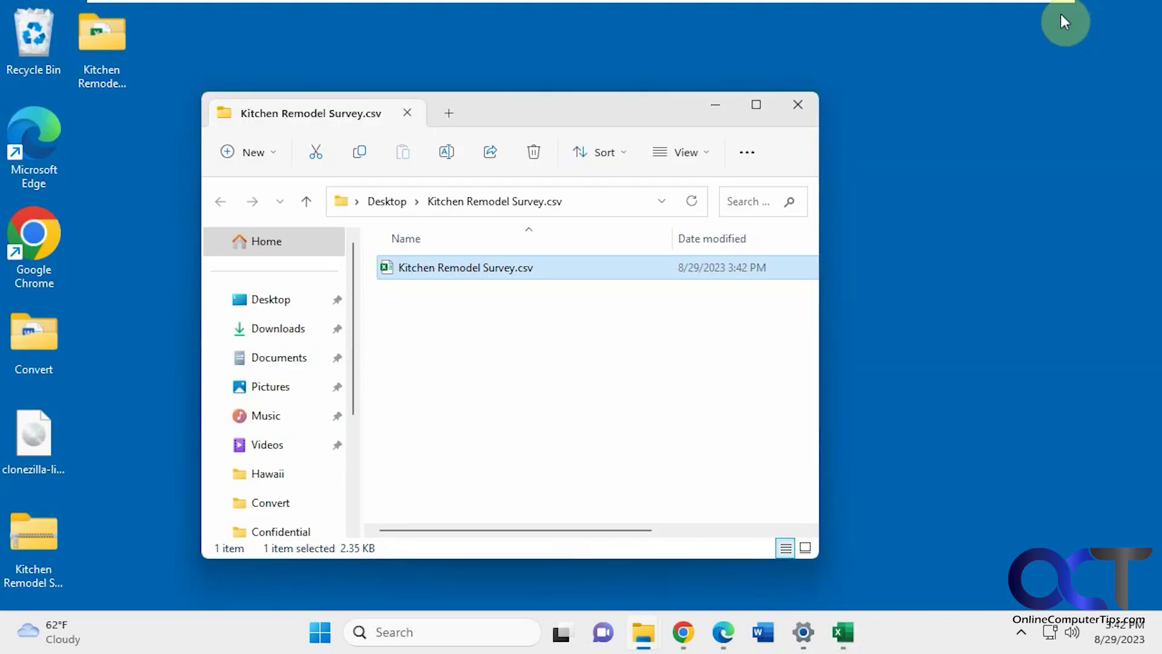
Print all responses to 'Kitchen Remodel Survey - Google Forms.pdf' on the Desktop, then minimize Chrome
mouse_move(686, 640)
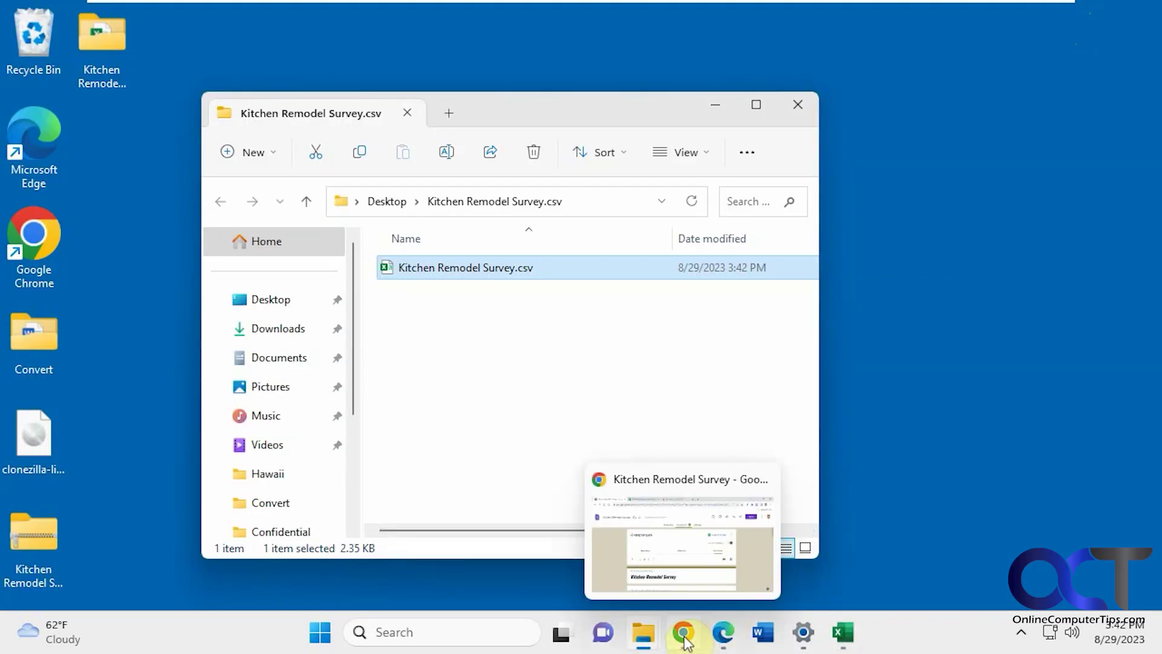
left_click(666, 563)
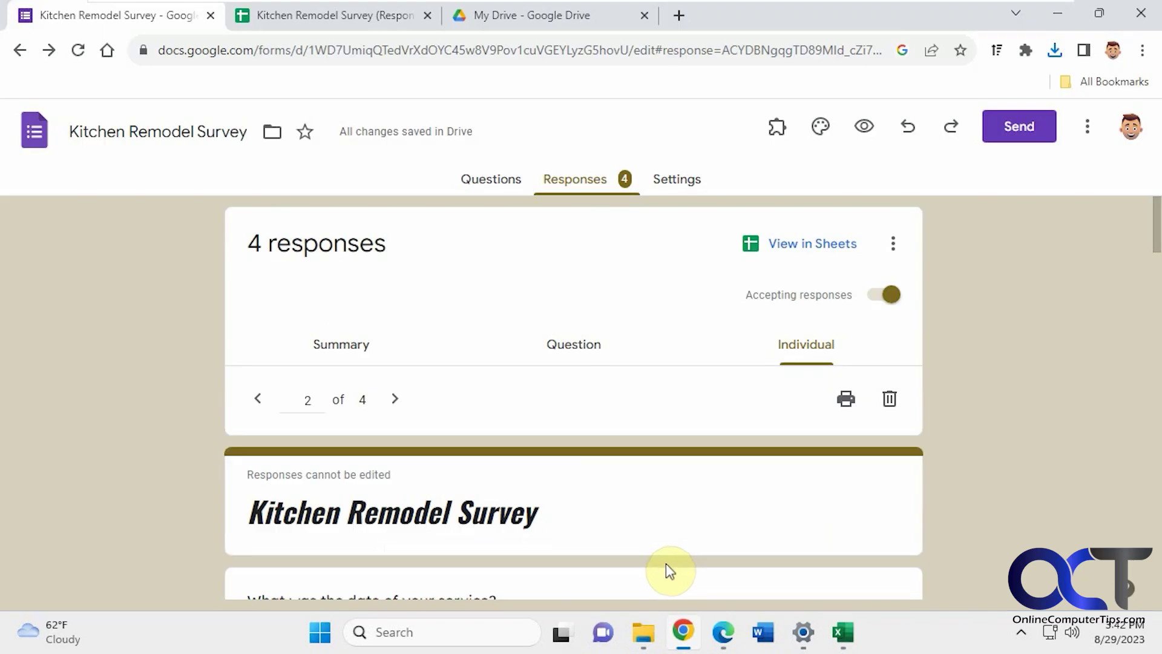
left_click(892, 241)
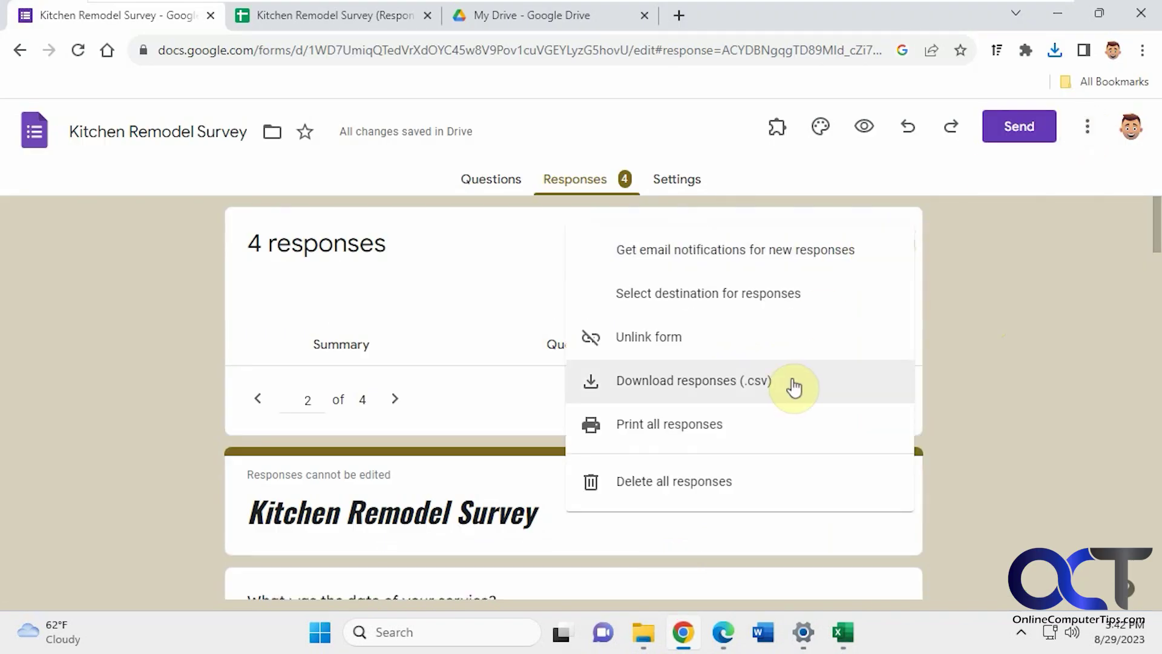
left_click(678, 433)
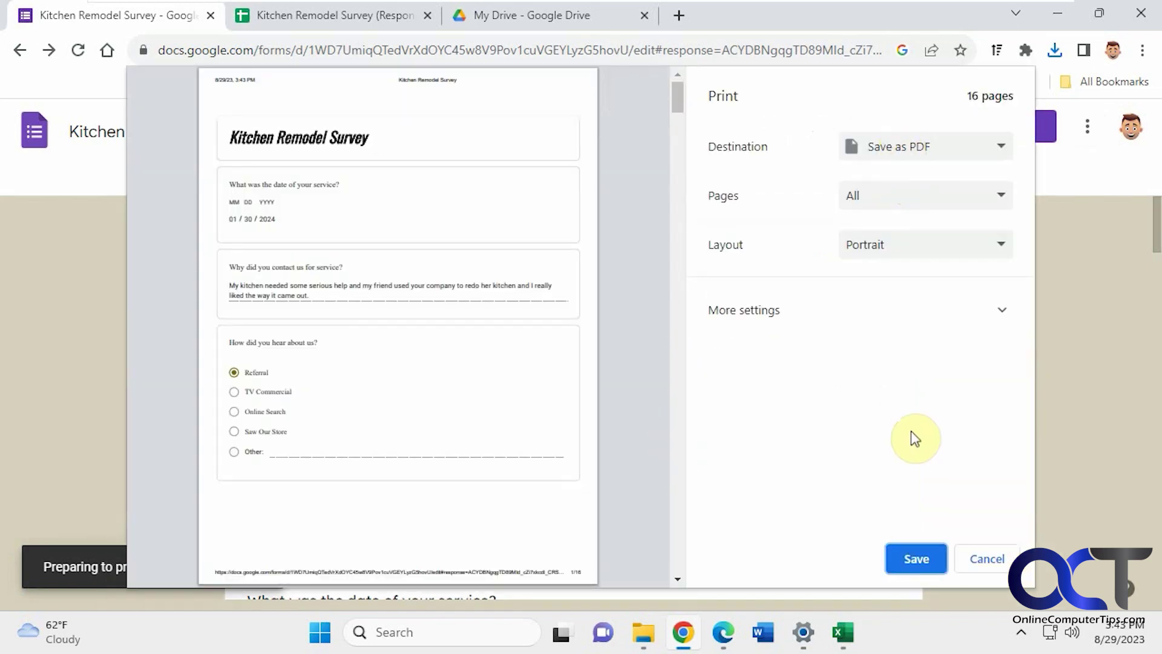
left_click(926, 559)
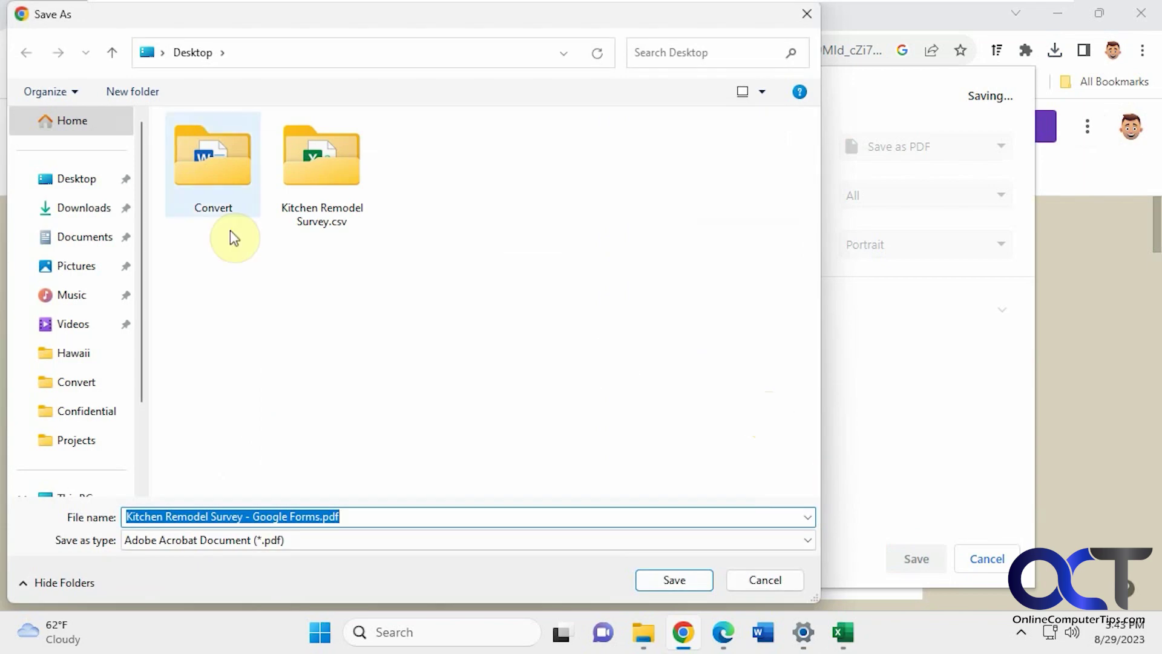
left_click(689, 580)
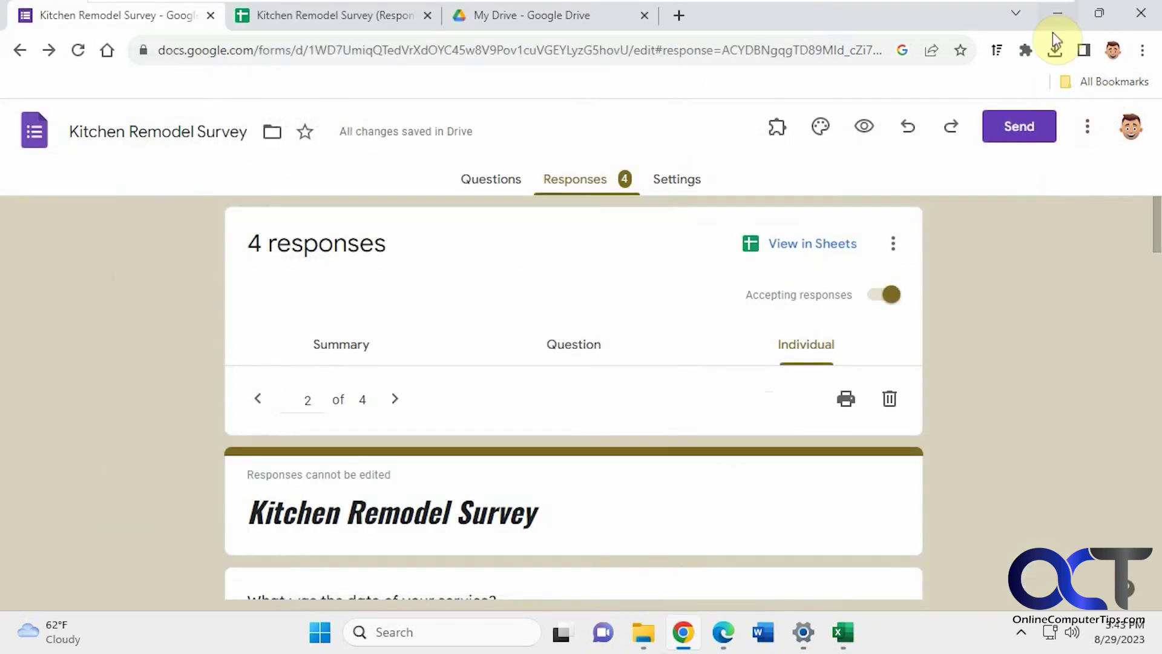
left_click(1047, 10)
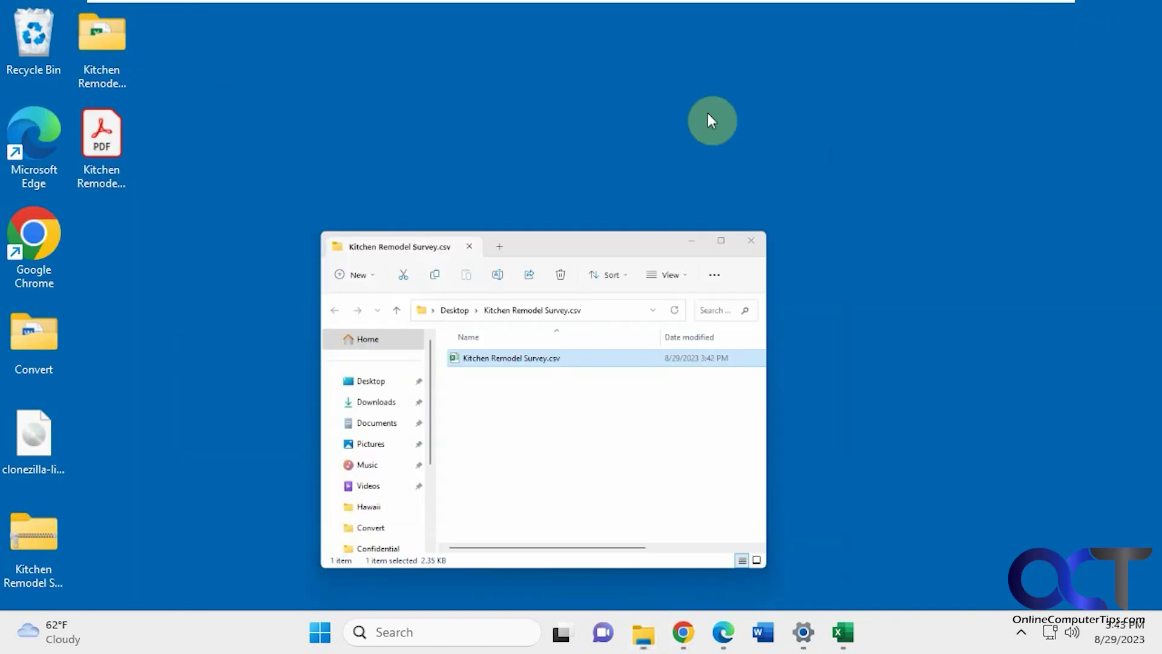
Open the saved responses PDF in Acrobat, hide the tools panel, and scroll through its pages
left_click(711, 109)
left_click(100, 154)
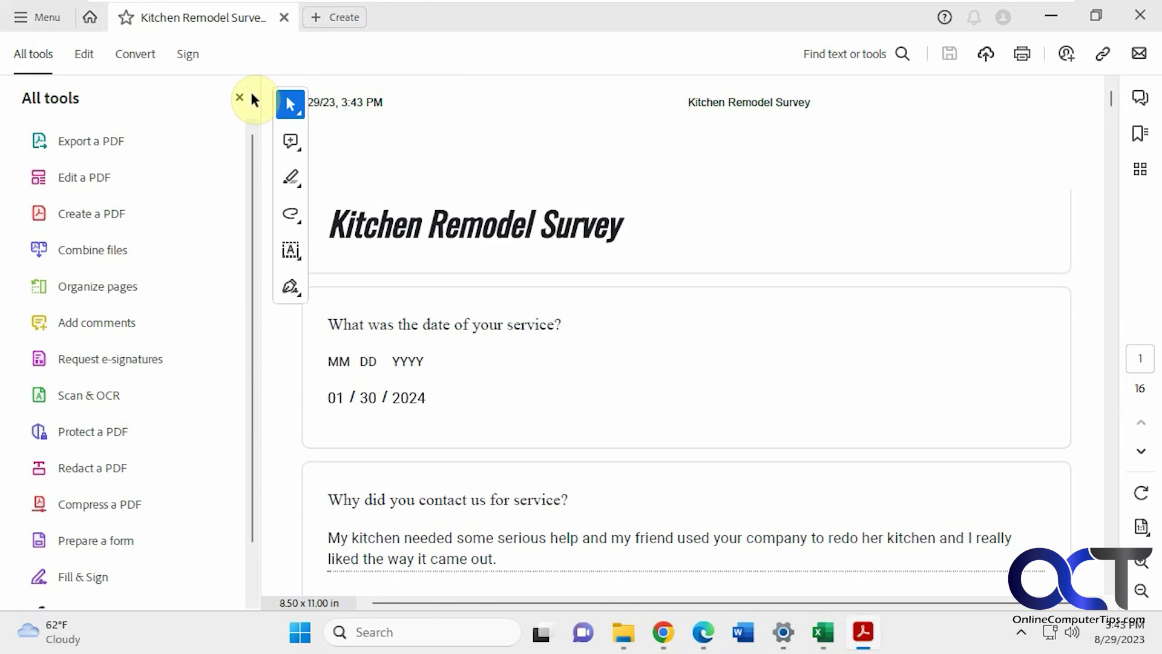
left_click(240, 102)
scroll(521, 270, "down", 3)
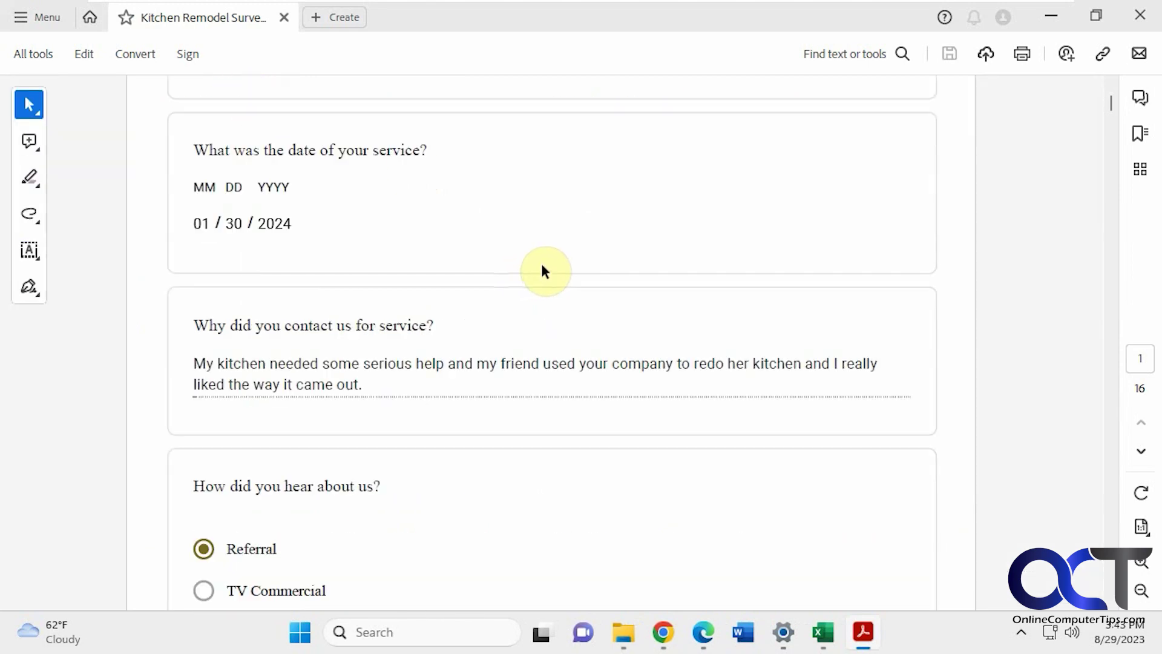
scroll(543, 271, "down", 12)
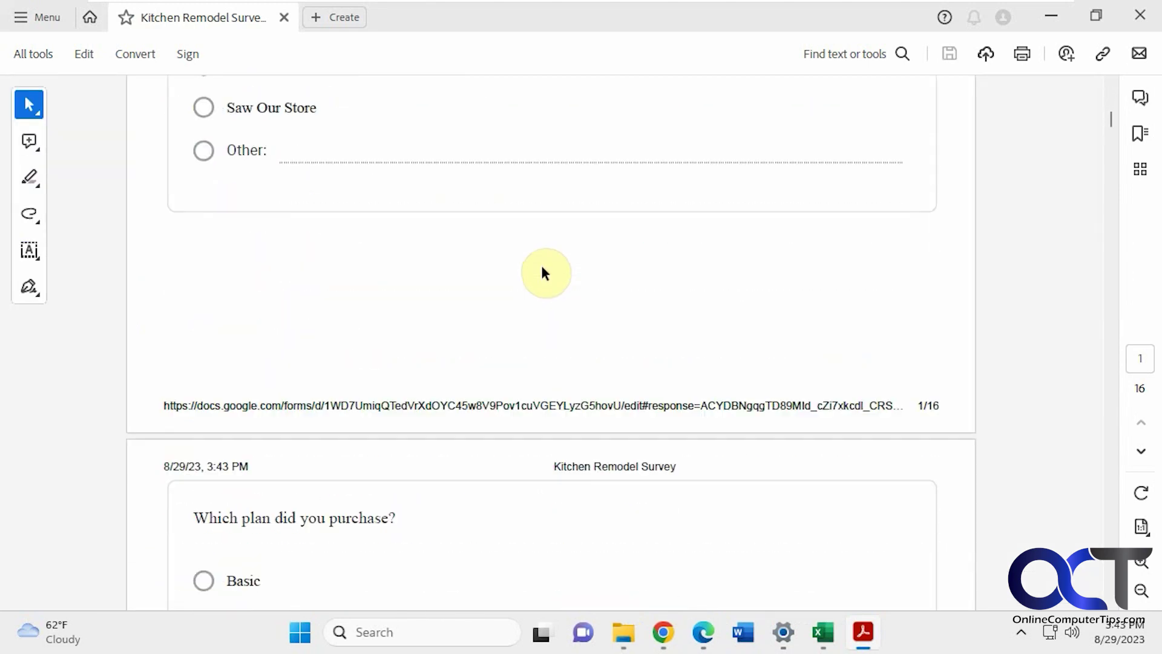
scroll(541, 266, "down", 8)
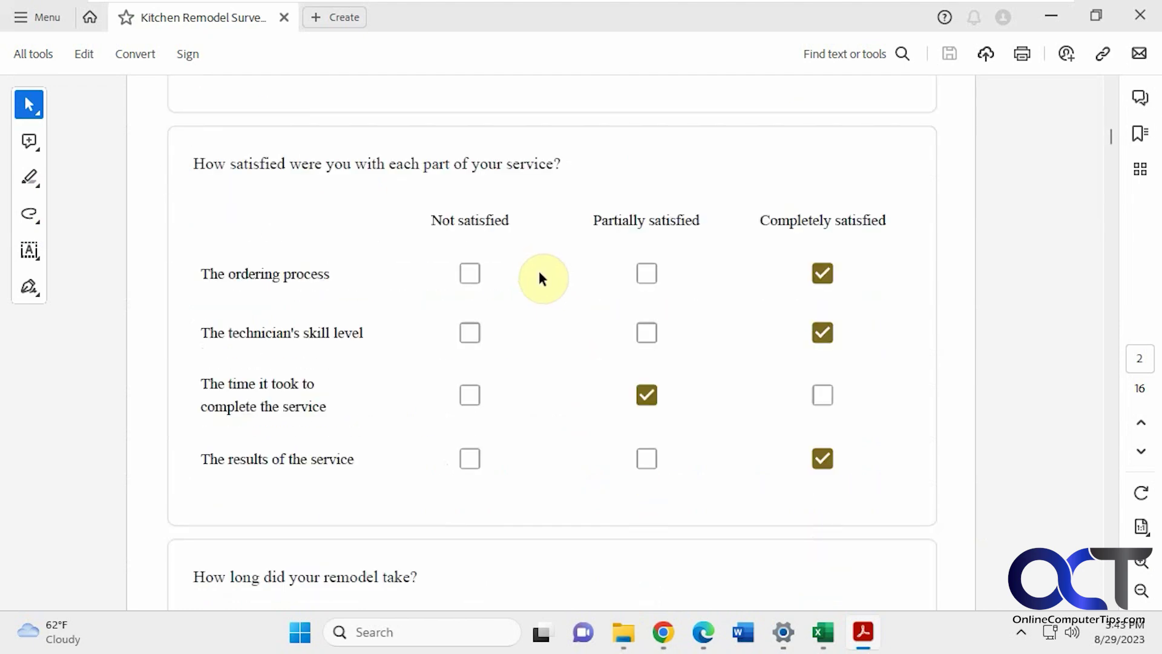
scroll(539, 276, "down", 3)
scroll(537, 272, "up", 4)
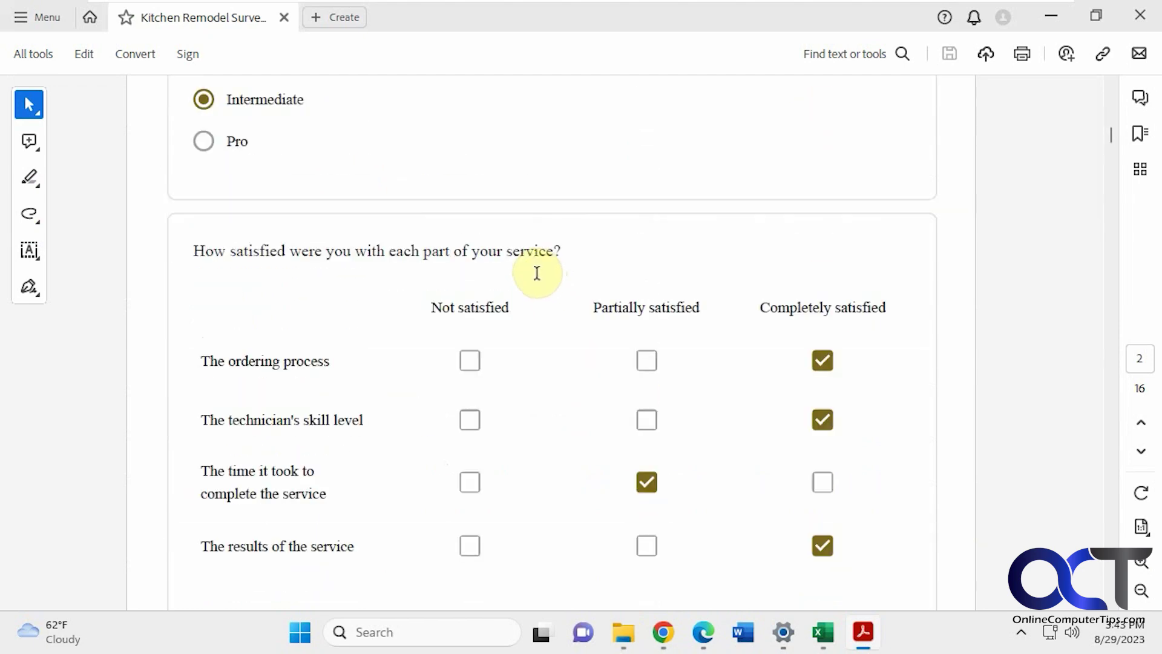
scroll(533, 272, "up", 15)
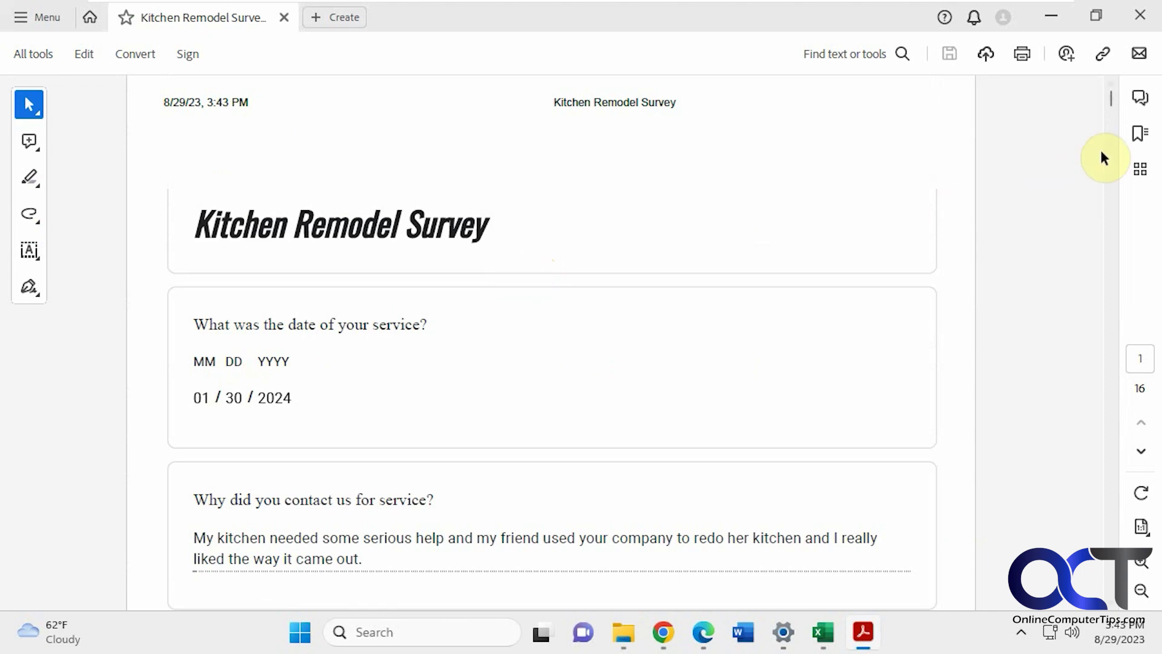
Finish reviewing the 16-page PDF, close Acrobat, and return to the Google Forms responses
left_click_drag(1117, 99, 1114, 223)
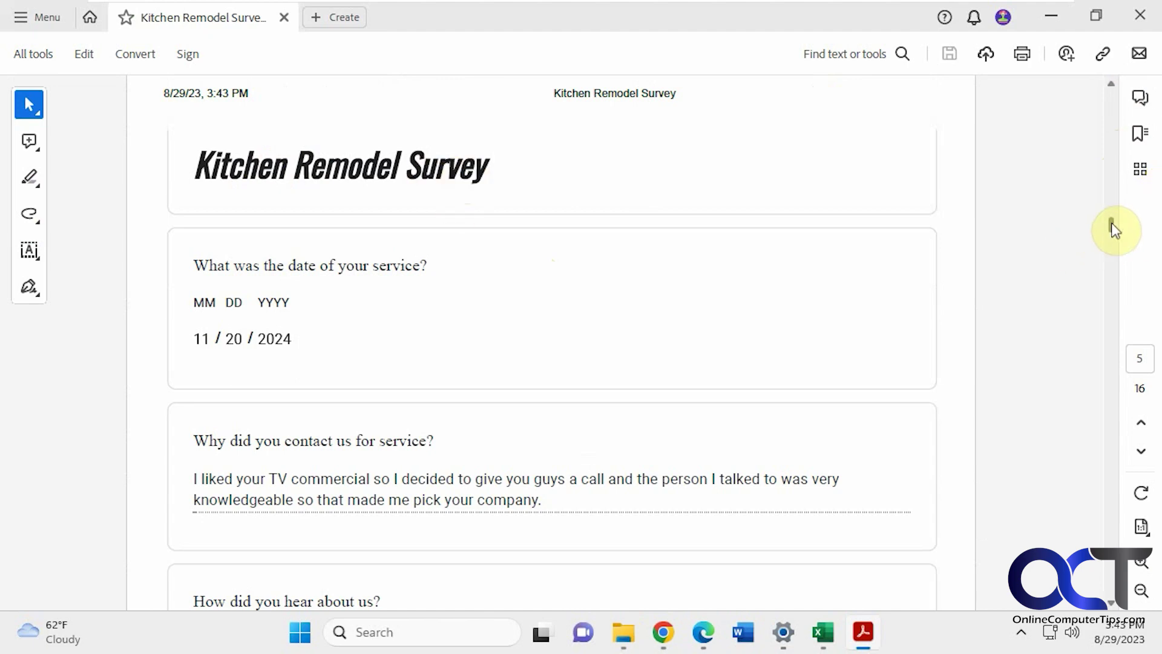
left_click_drag(1110, 228, 1104, 347)
left_click(1142, 18)
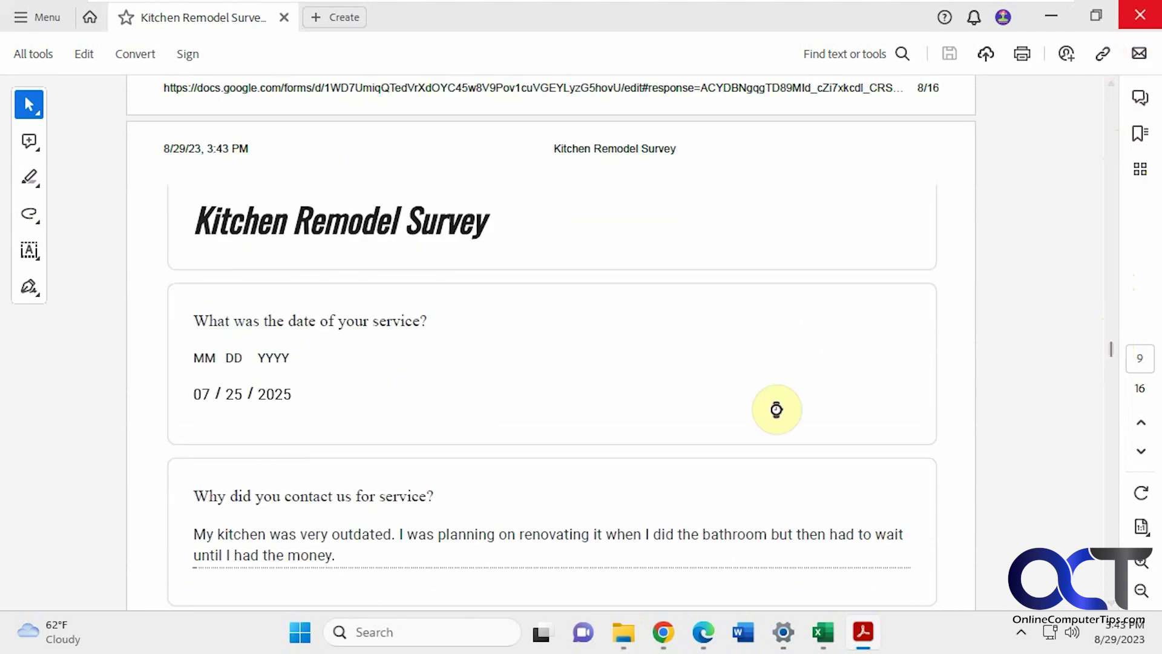
left_click(683, 632)
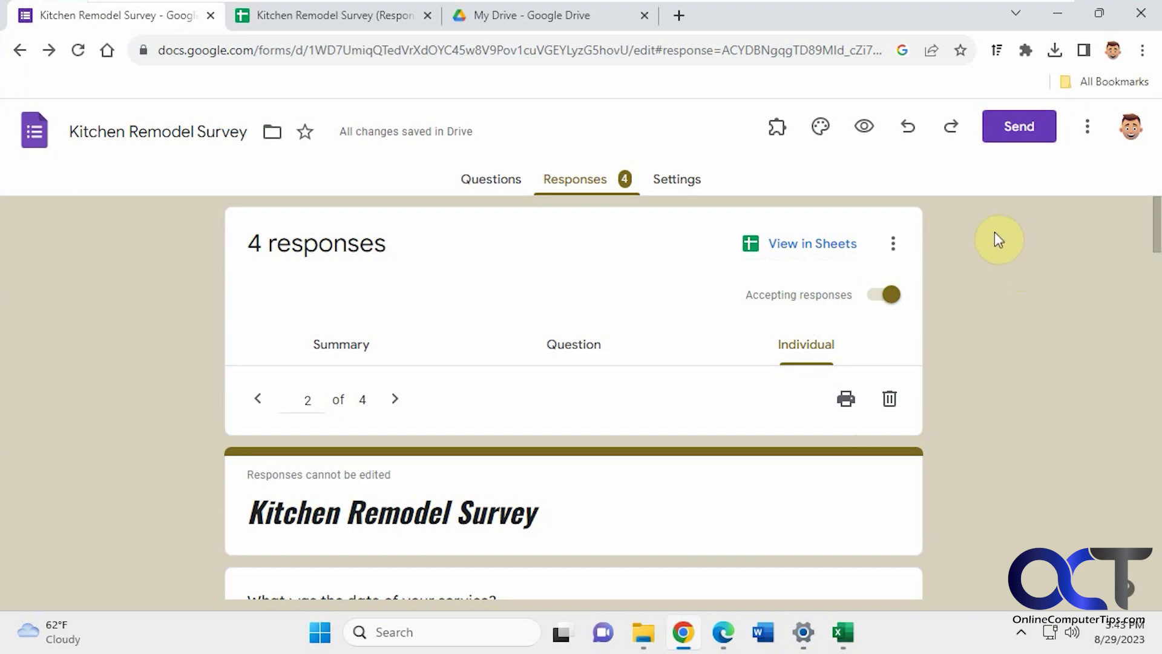
Open the more-options menu beside View in Sheets on the Responses tab
left_click(892, 244)
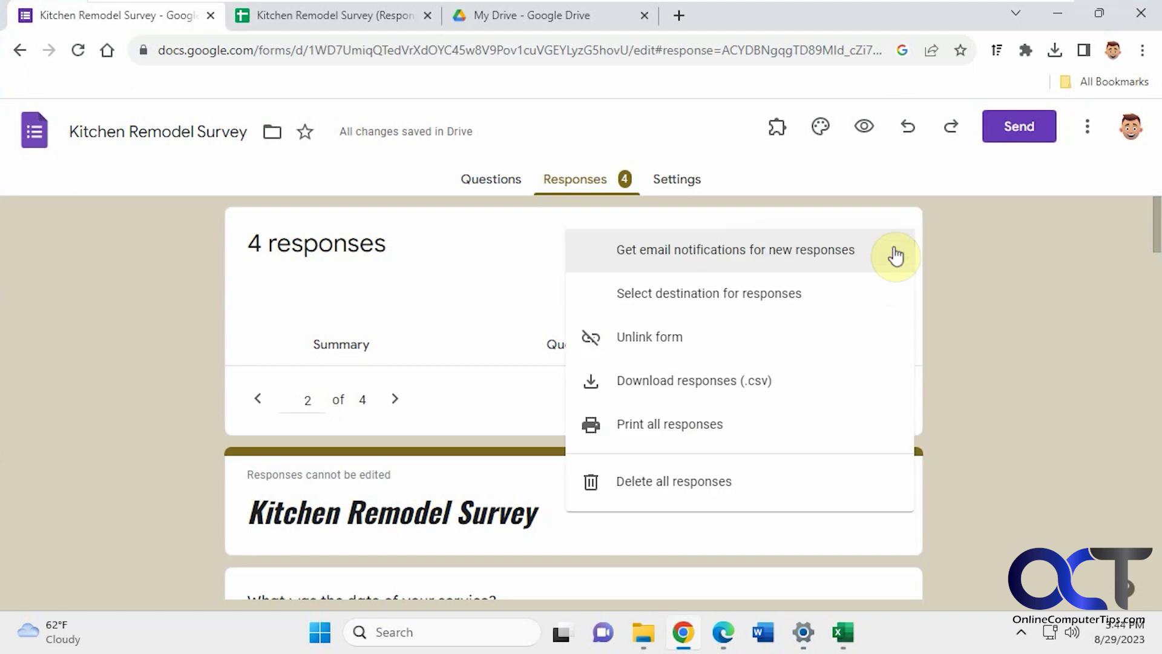